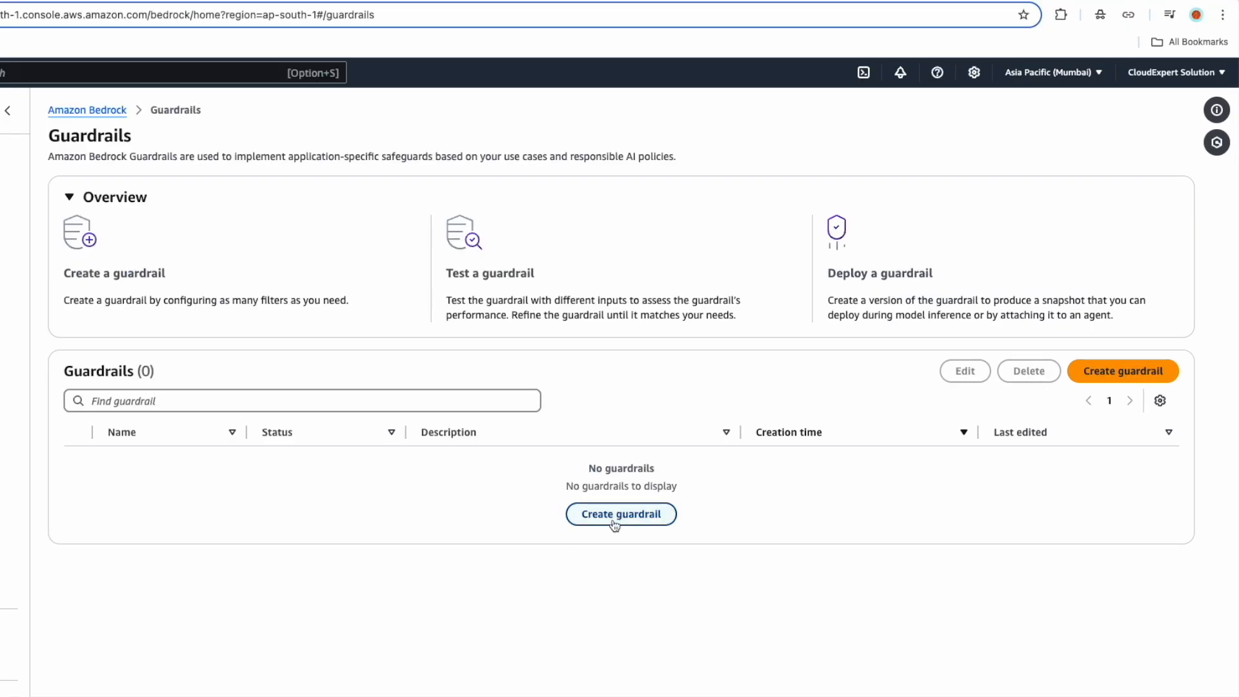
Start a new guardrail named CESTestGuardrail with the description "Test Guardrail for Cloud Expert Solution AI Practitioner certification Bootcamp"
left_click(614, 522)
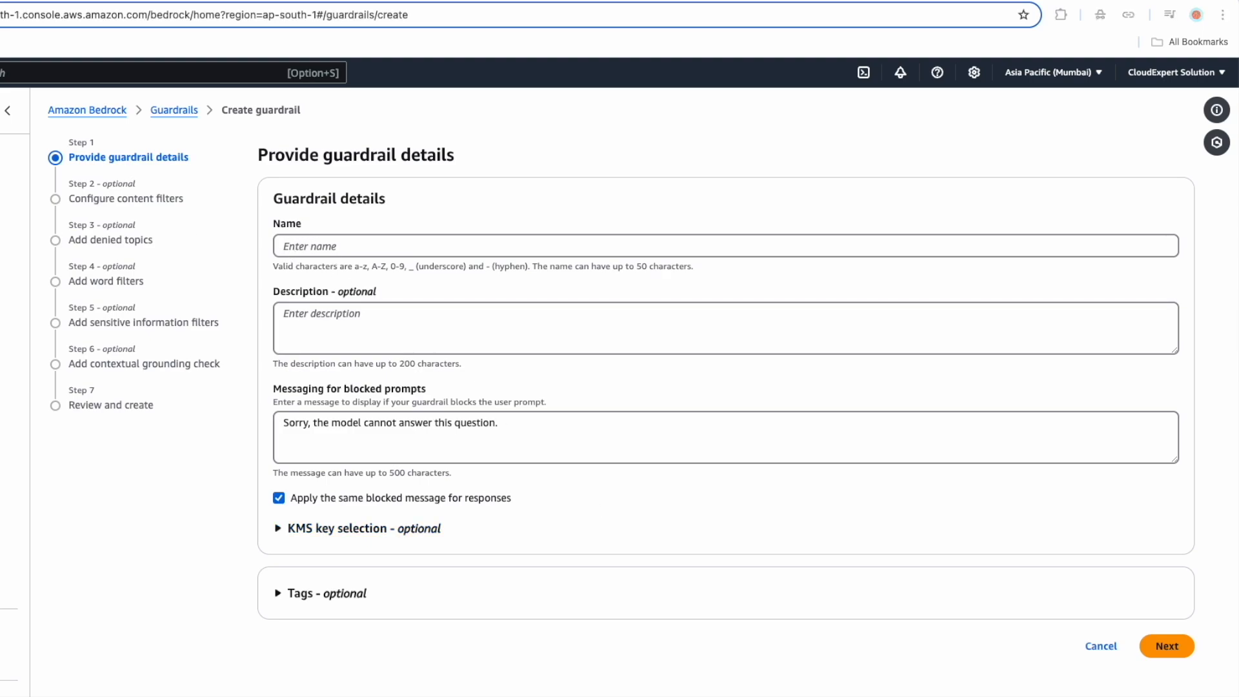
type("CESTestGuardrail")
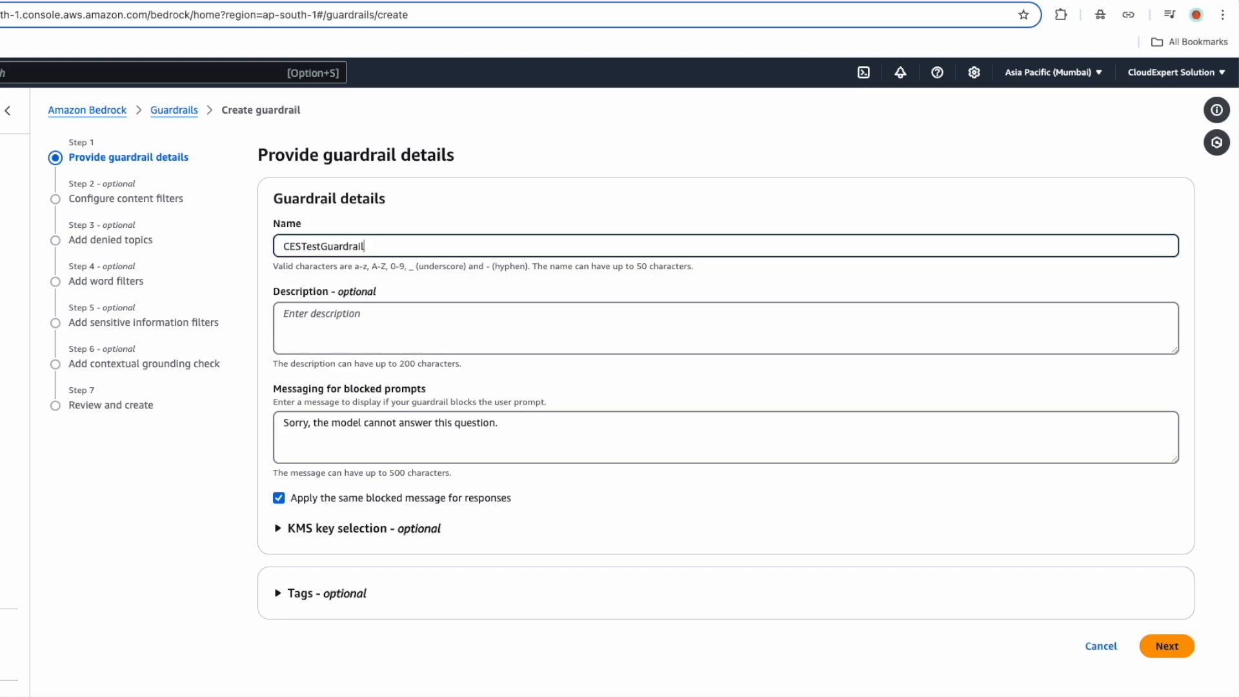
key("super+Tab")
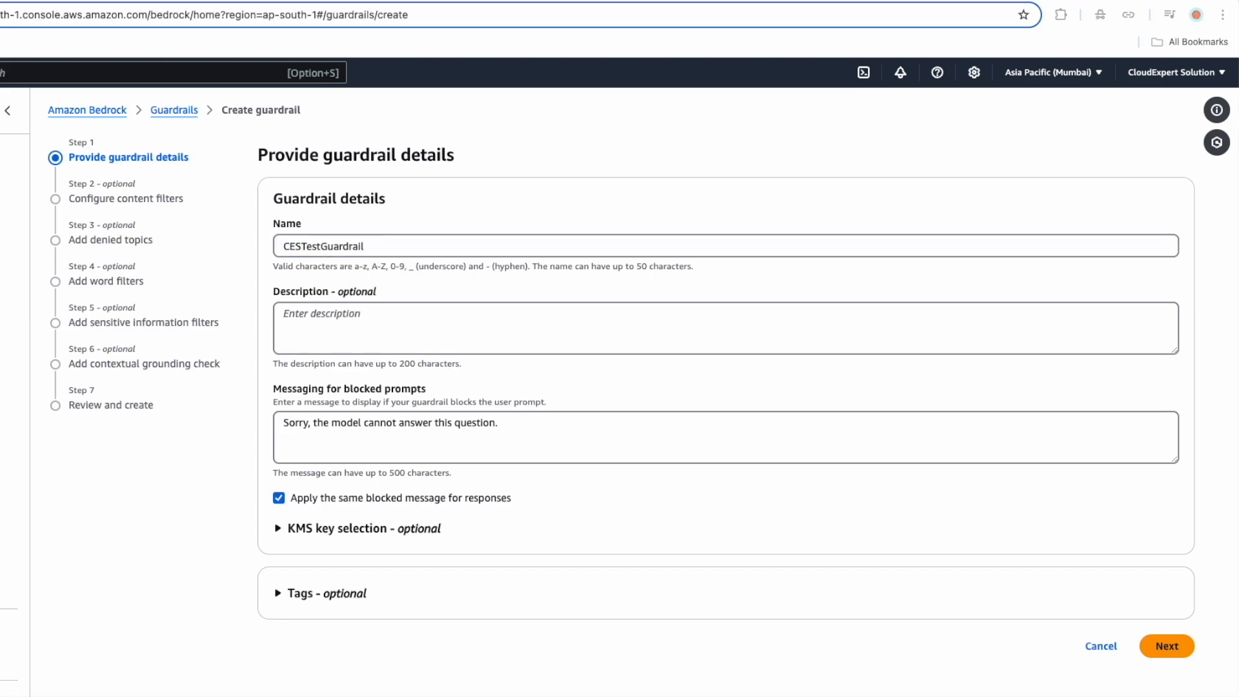
left_click(300, 324)
type("Test Guardrail for Cloud Expert Solution AI Practitioner certification Bootcamp")
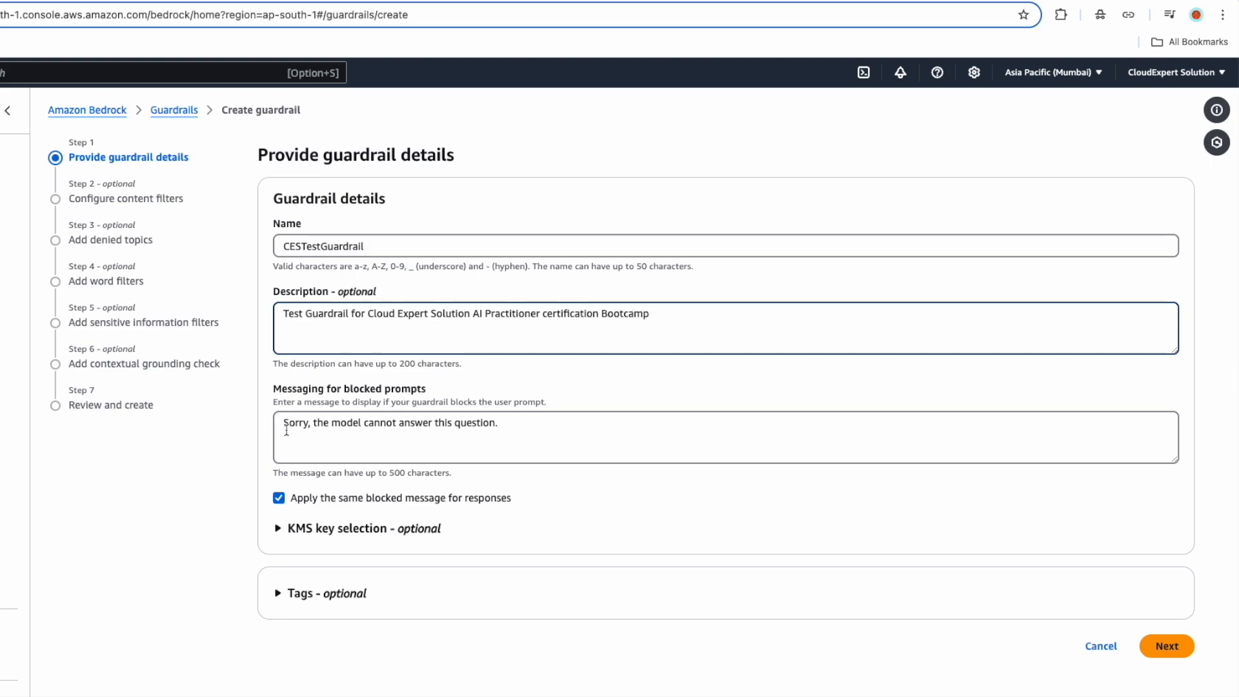
Stop applying the same blocked message to responses and set the blocked prompts message to "Sorry, the model cannot answer this question - blocked prompt"
left_click_drag(283, 423, 505, 423)
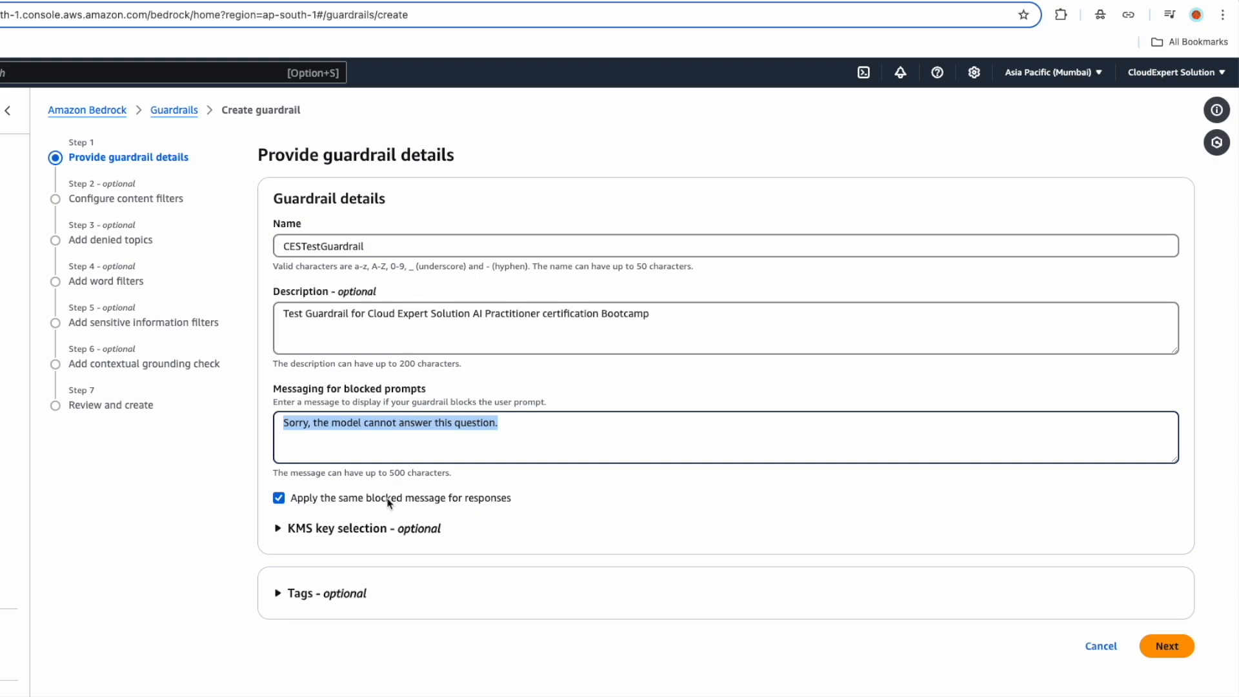
left_click(278, 499)
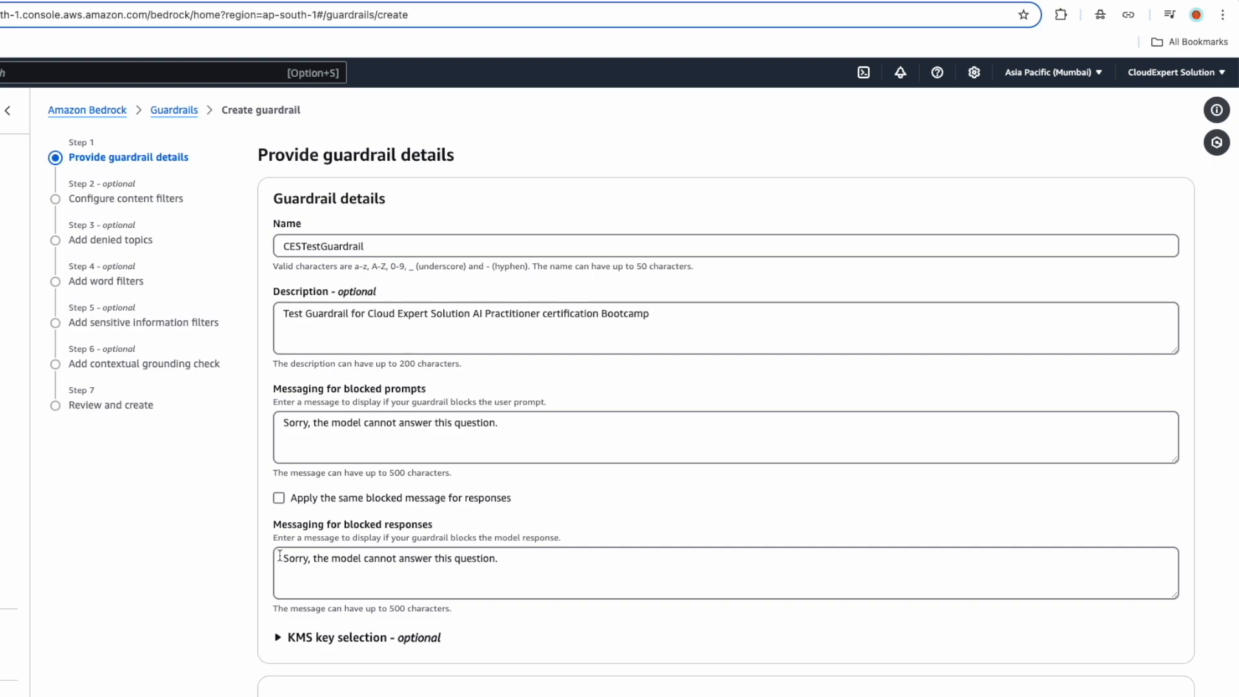
left_click_drag(284, 557, 435, 557)
left_click(515, 559)
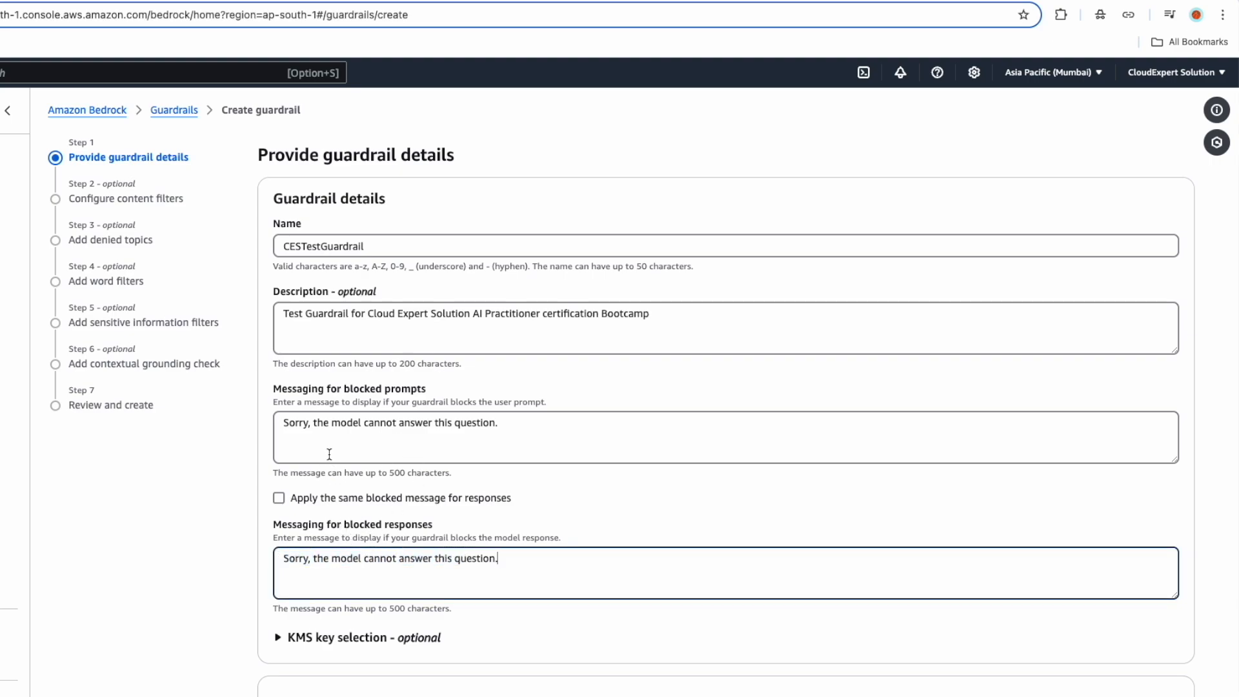
left_click(506, 422)
key("BackSpace")
key("BackSpace")
type("- blocked prompt")
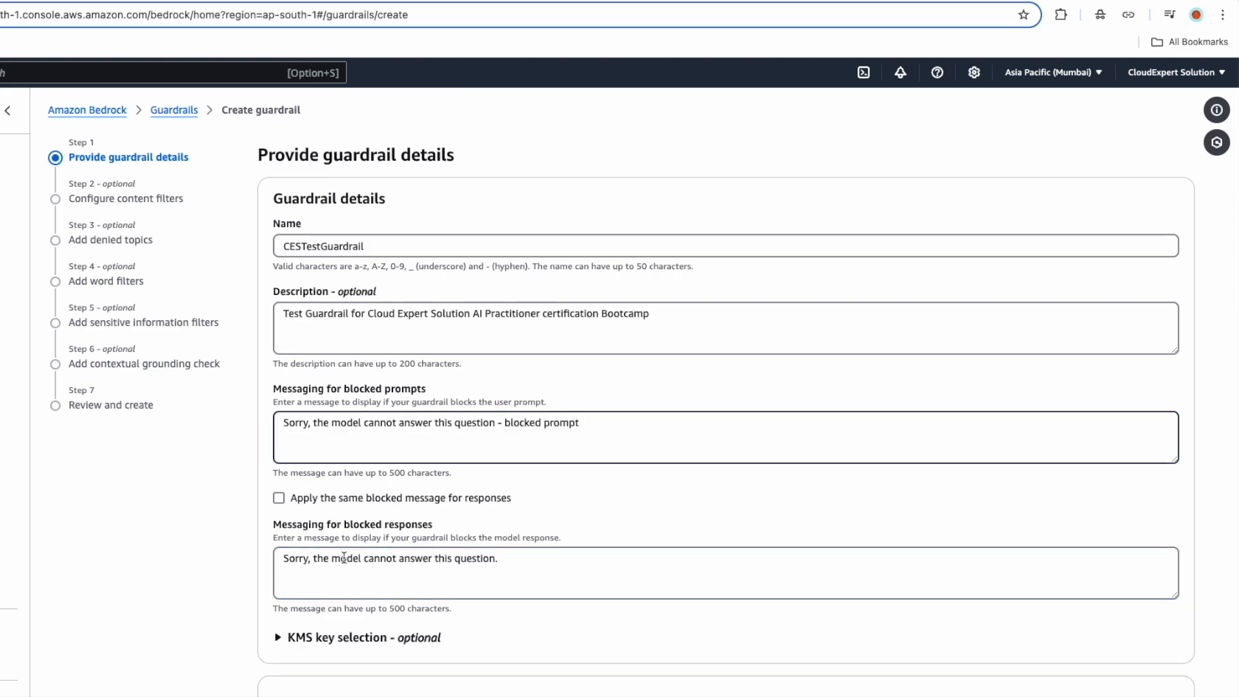
Keep the default KMS encryption settings, continue to the content filters and enable the harmful categories filters
scroll(443, 568, "down", 2)
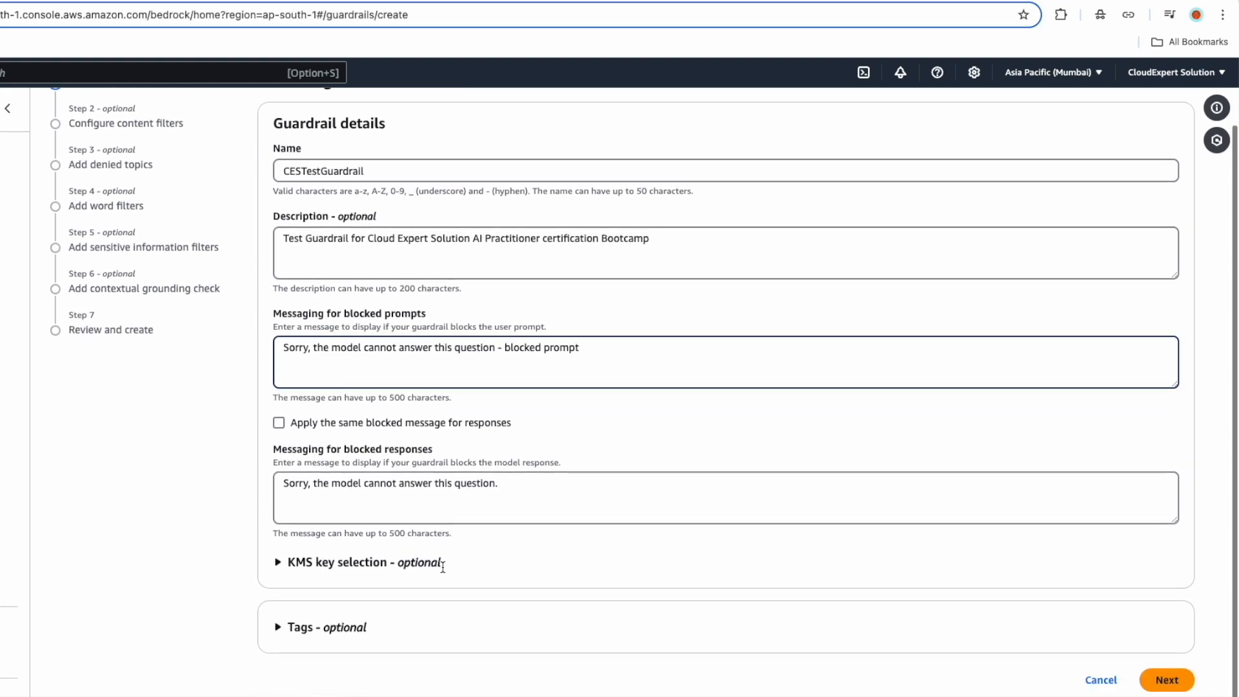
left_click(276, 567)
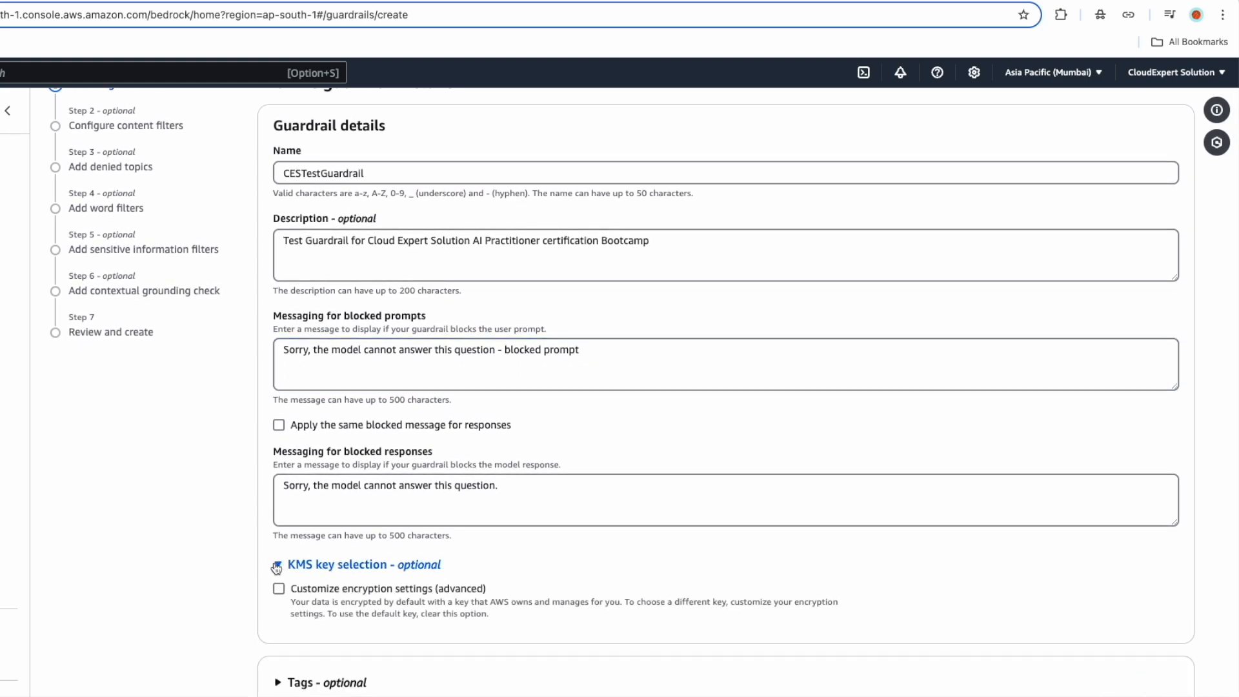
left_click(277, 565)
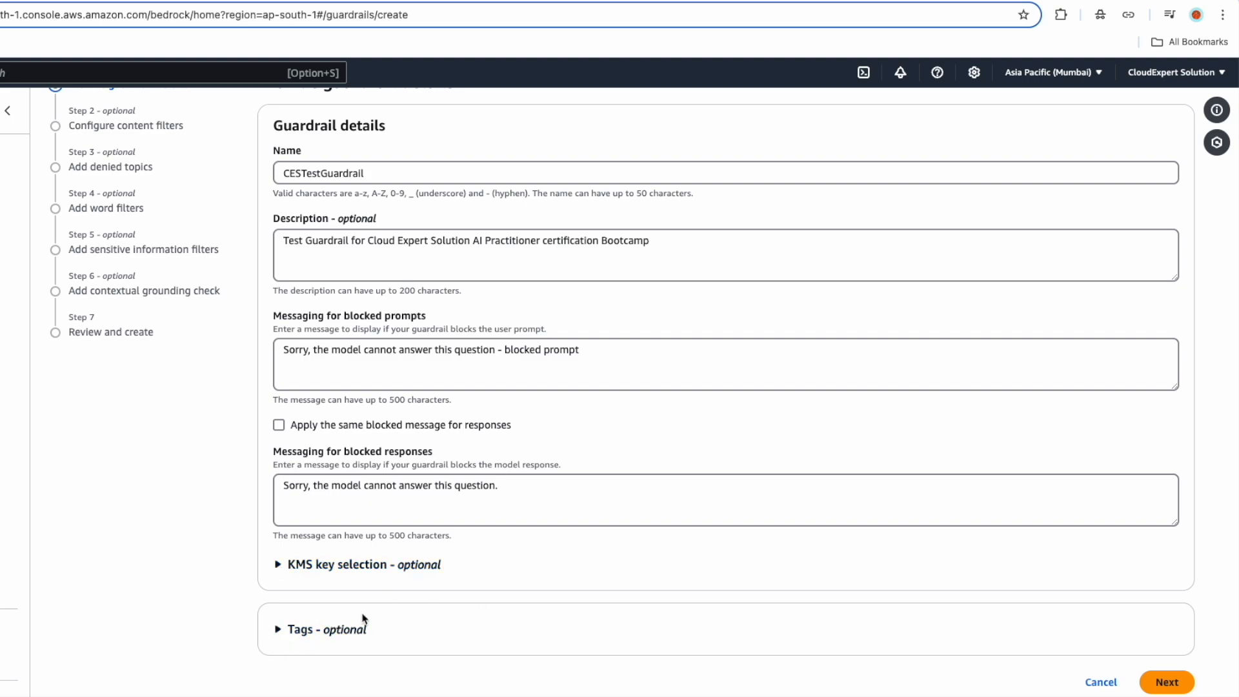
left_click(1165, 682)
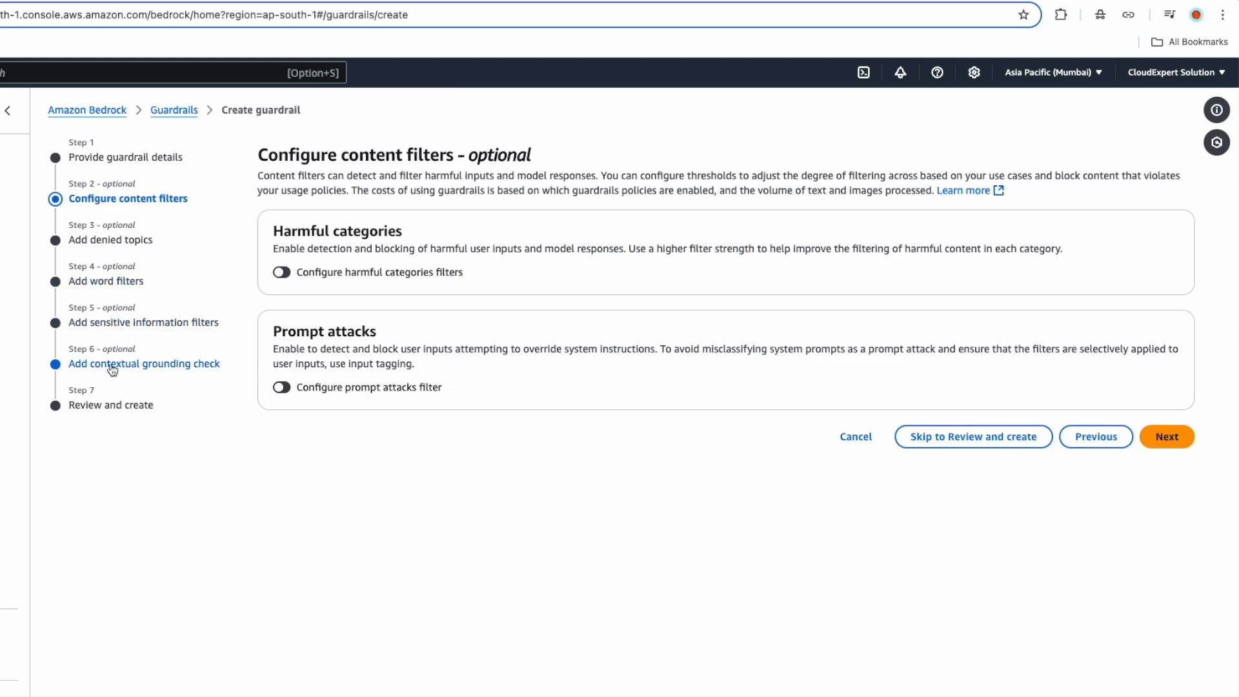
left_click(283, 273)
scroll(382, 482, "down", 2)
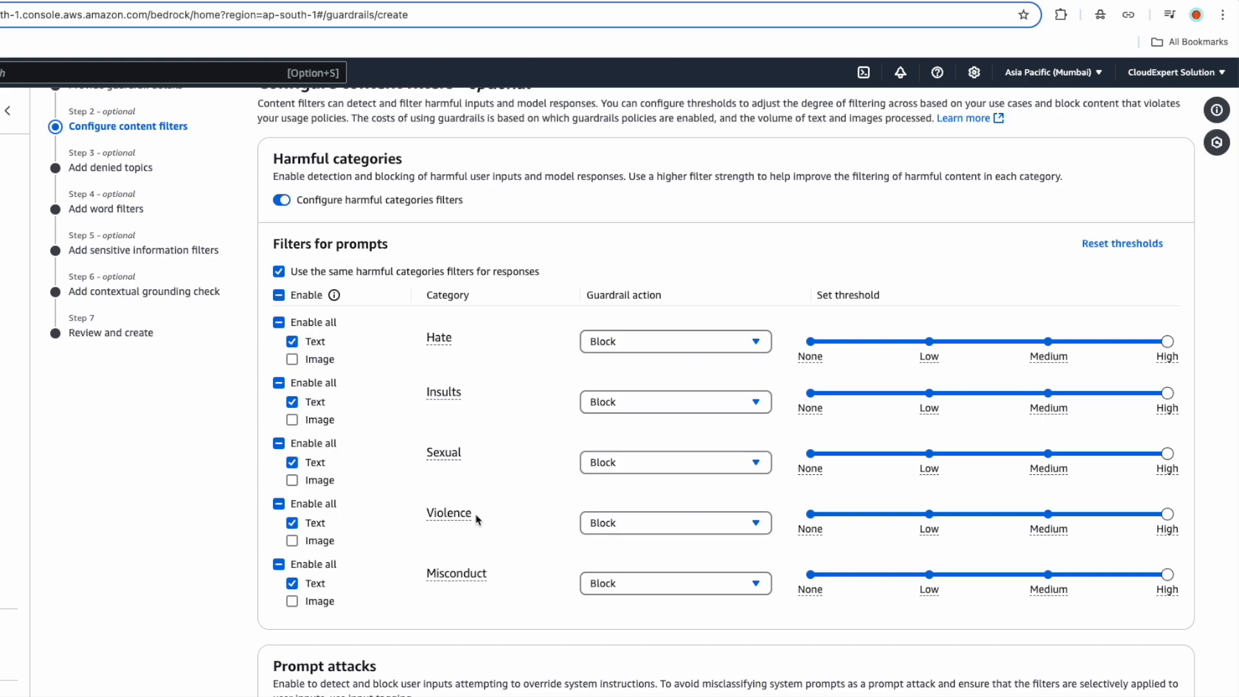
Check the Hate category's guardrail actions and try its Medium threshold before restoring it to High
left_click(628, 349)
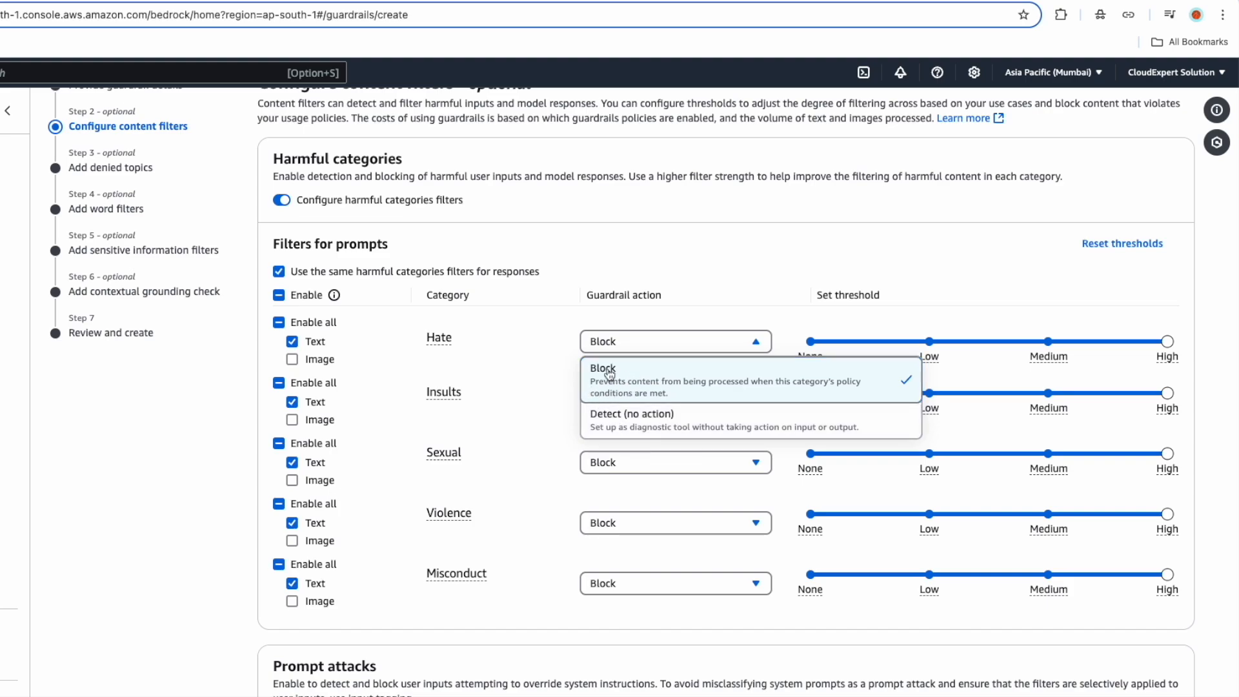
left_click(727, 294)
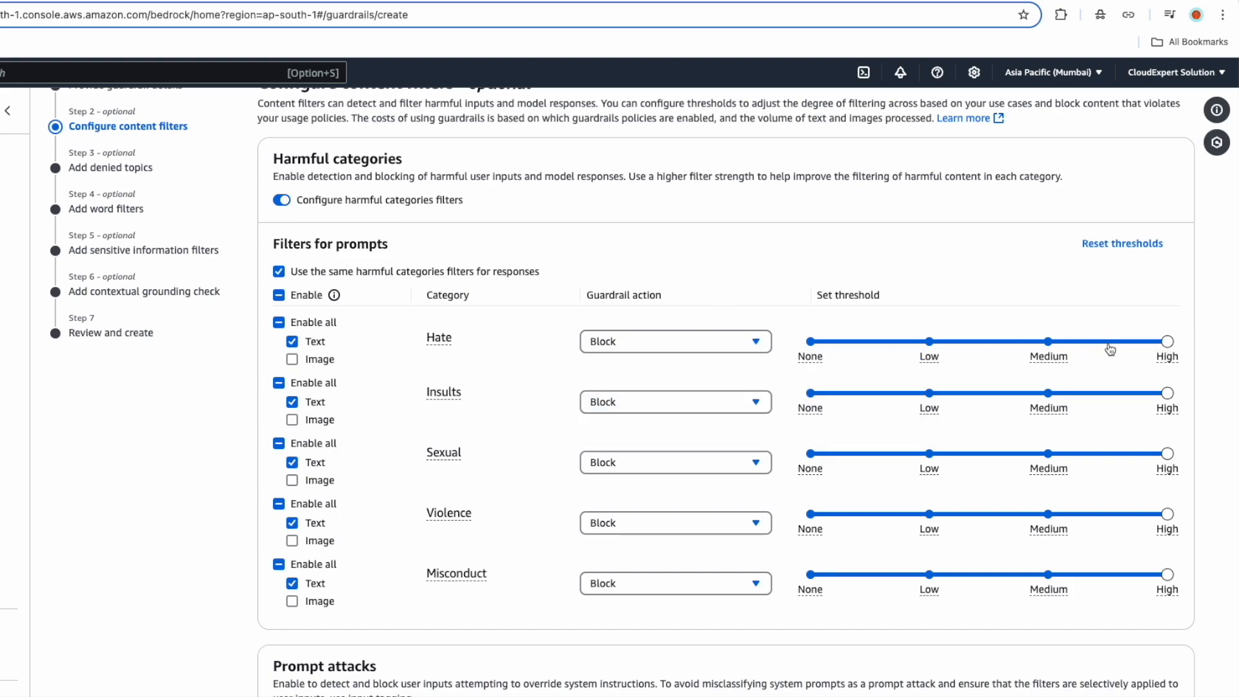
left_click(1048, 346)
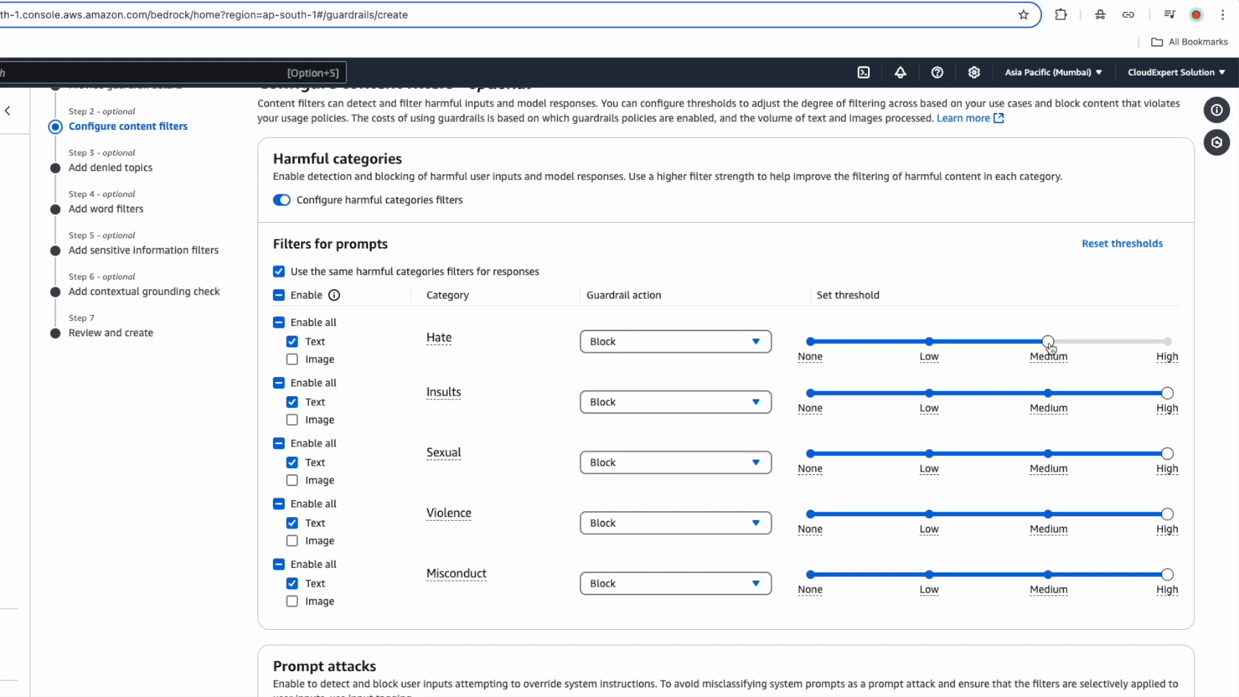
left_click(1165, 349)
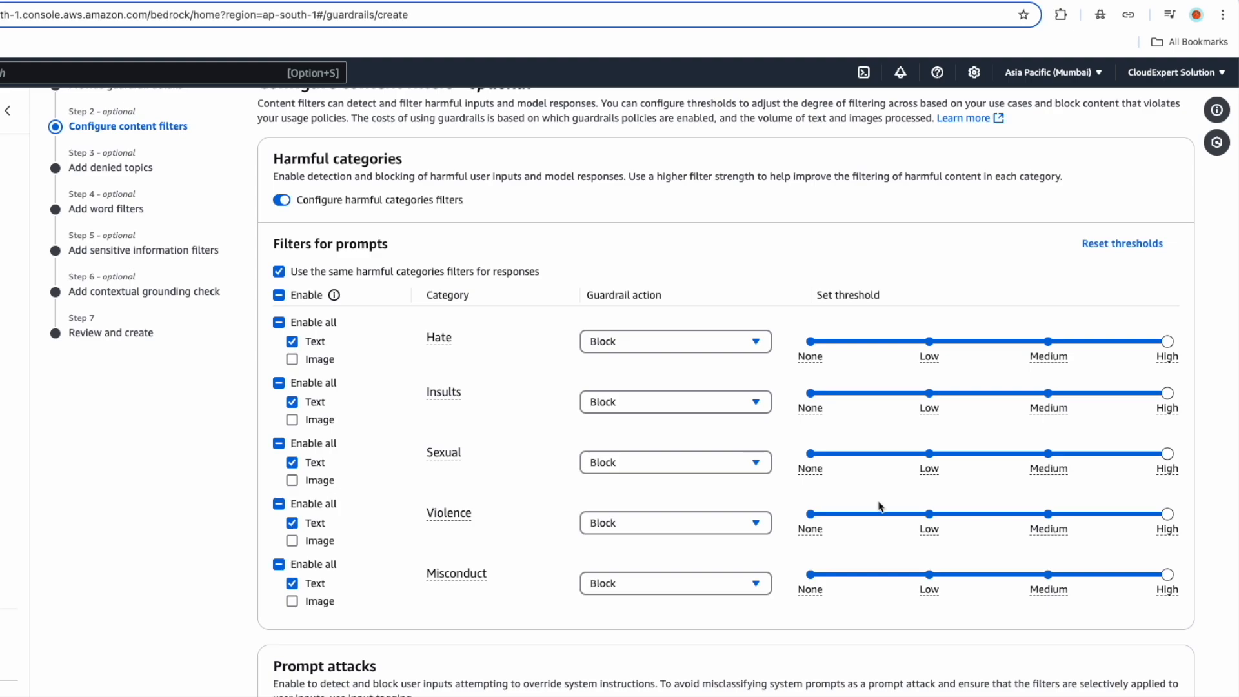
Try enabling the prompt attacks filter, look at its action setting, and switch the filter back off
scroll(879, 506, "down", 2)
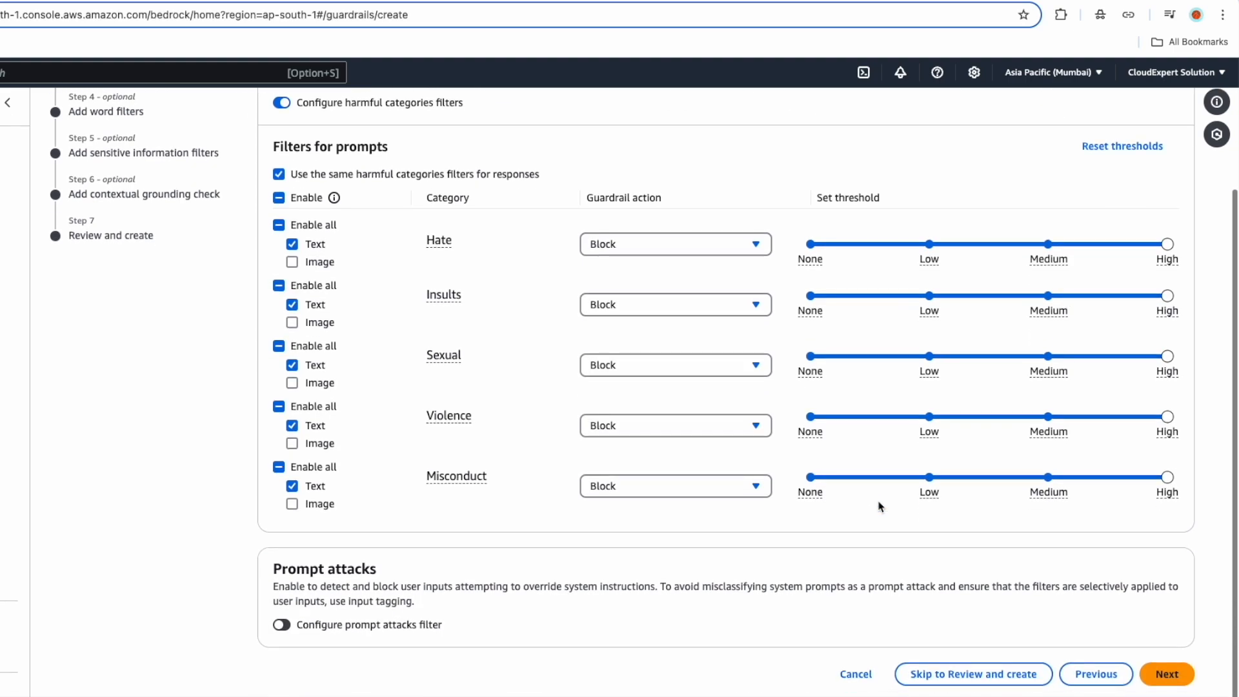
left_click(279, 632)
scroll(287, 636, "down", 3)
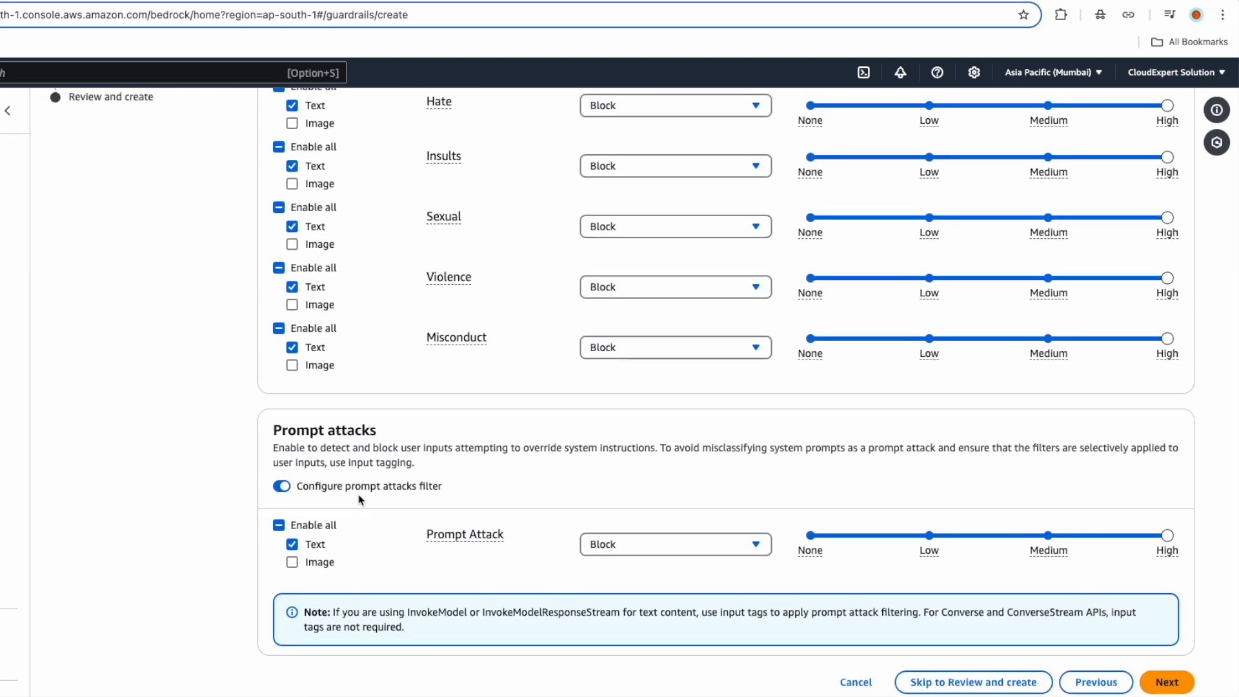
left_click(621, 549)
left_click(279, 488)
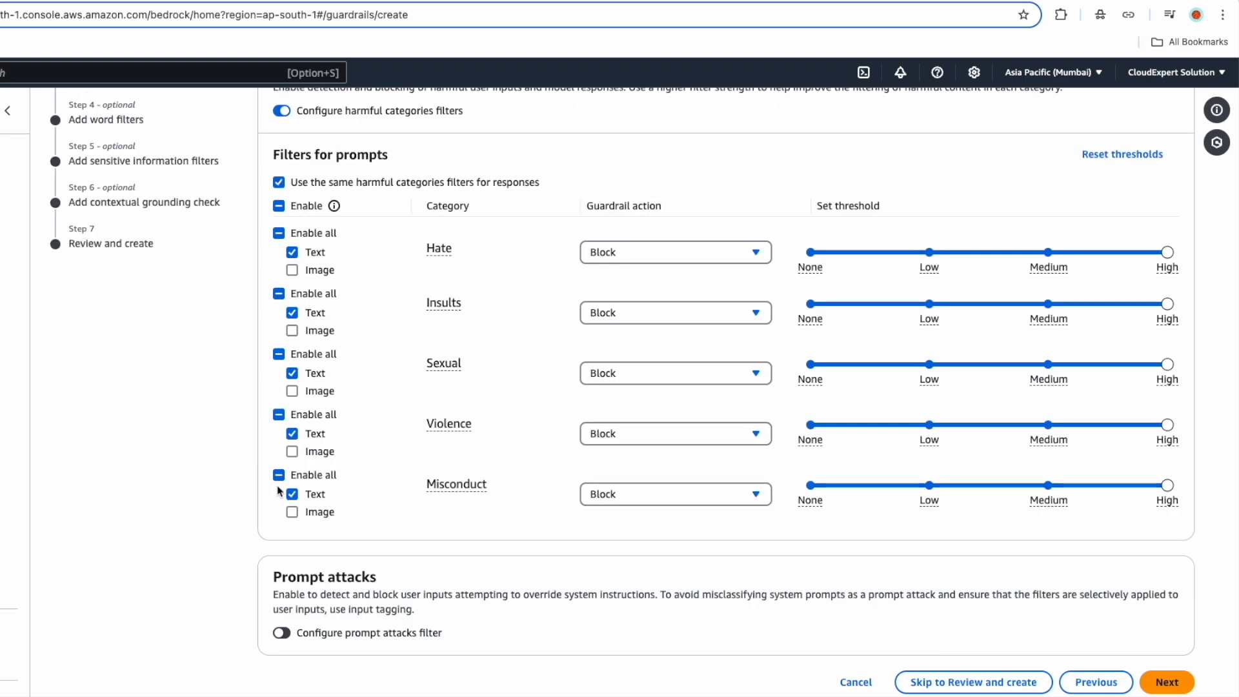
Continue to the denied topics and start a new denied topic named "Travel itineraries"
left_click(1166, 683)
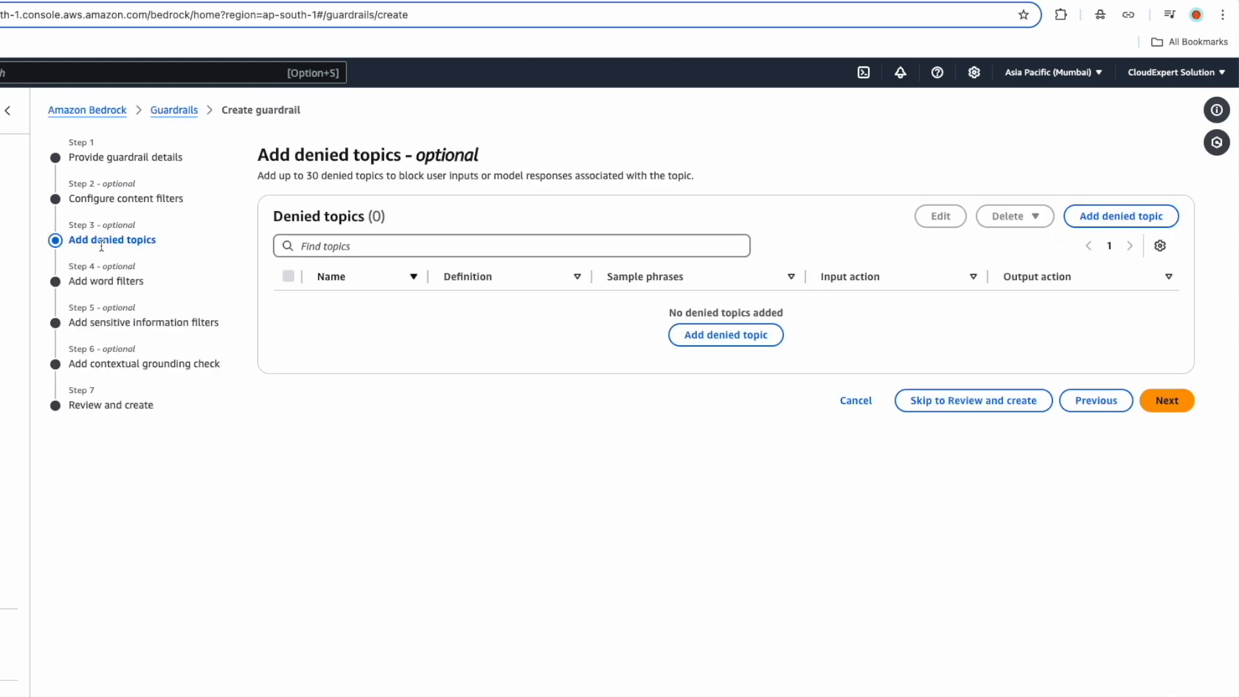
left_click(717, 343)
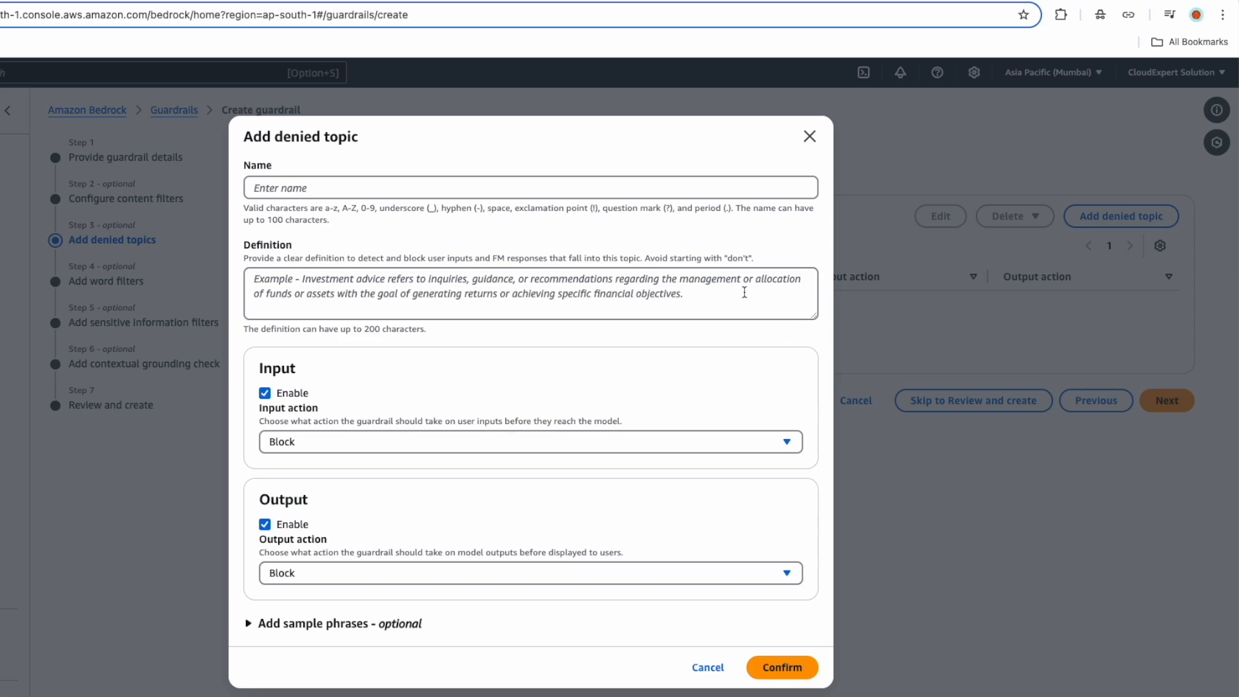
left_click(295, 188)
type("Travel itineraries")
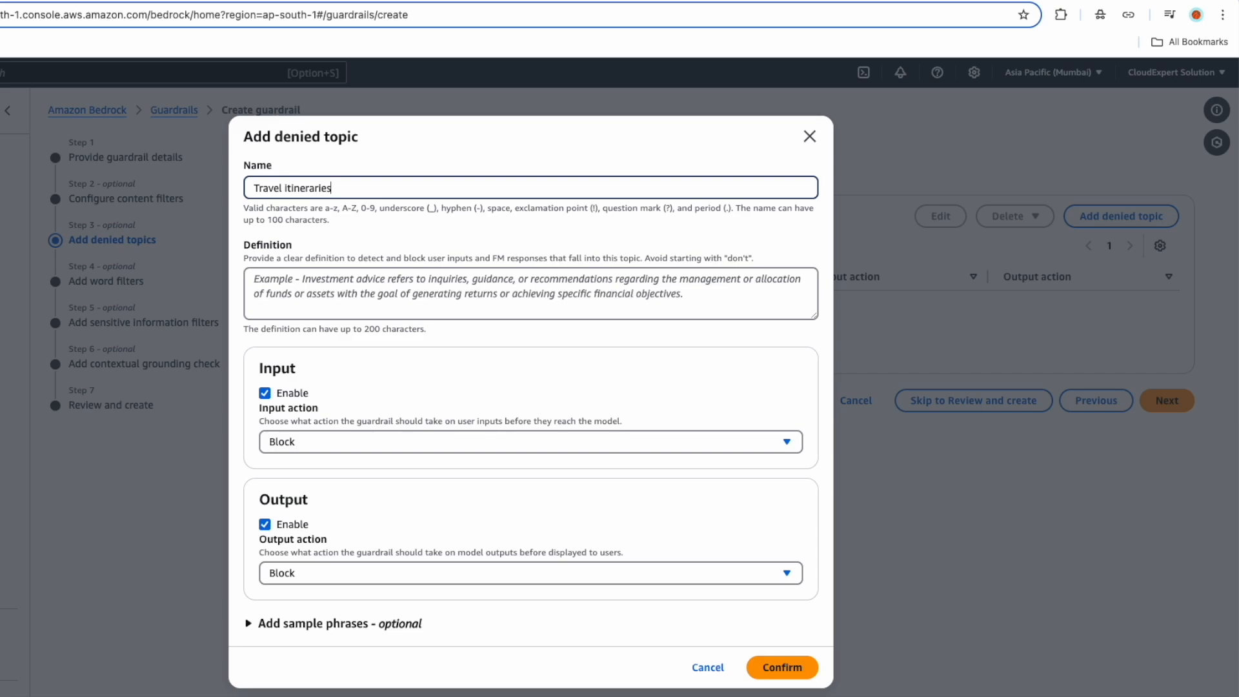
key("super+Tab")
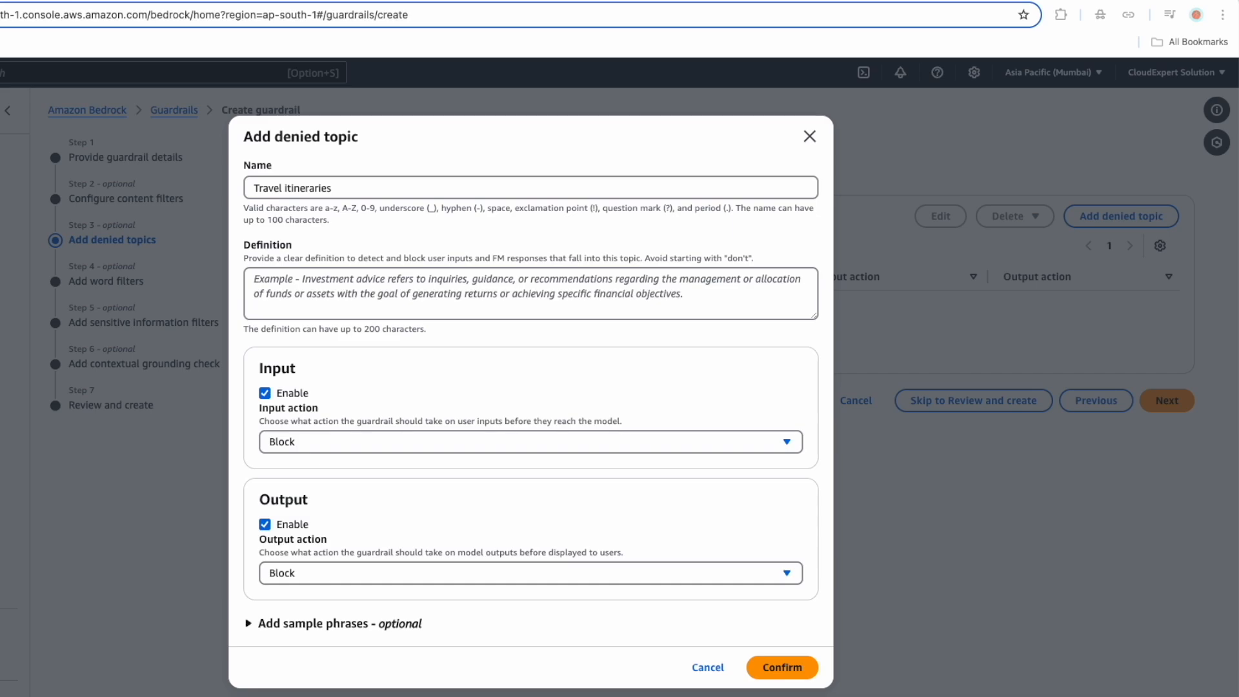
Save the topic with definition "Block any input or output that discusses, requests, or provides information related to travel itineraries or travel planning, including booking, scheduling."
left_click(326, 312)
type("Block any input or output that discusses, requests, or provides information related to travel itineraries or travel planning, including booking, scheduling, destination recommendations, or trip arrangements.")
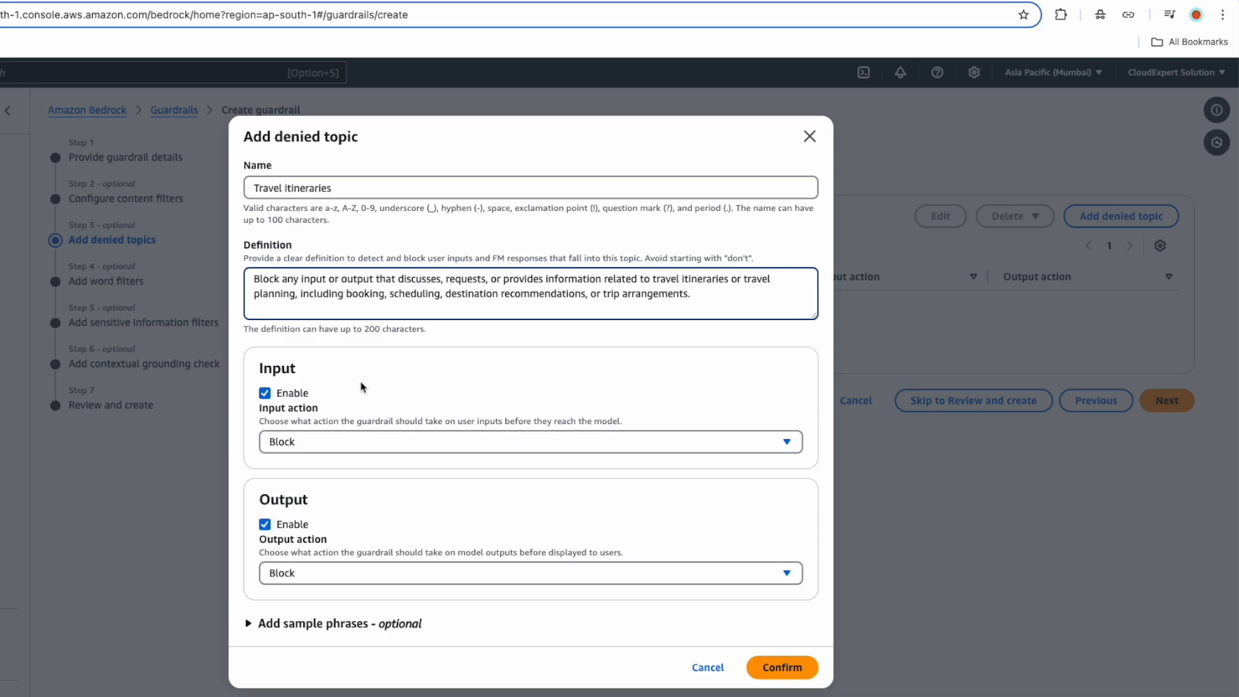
left_click(298, 444)
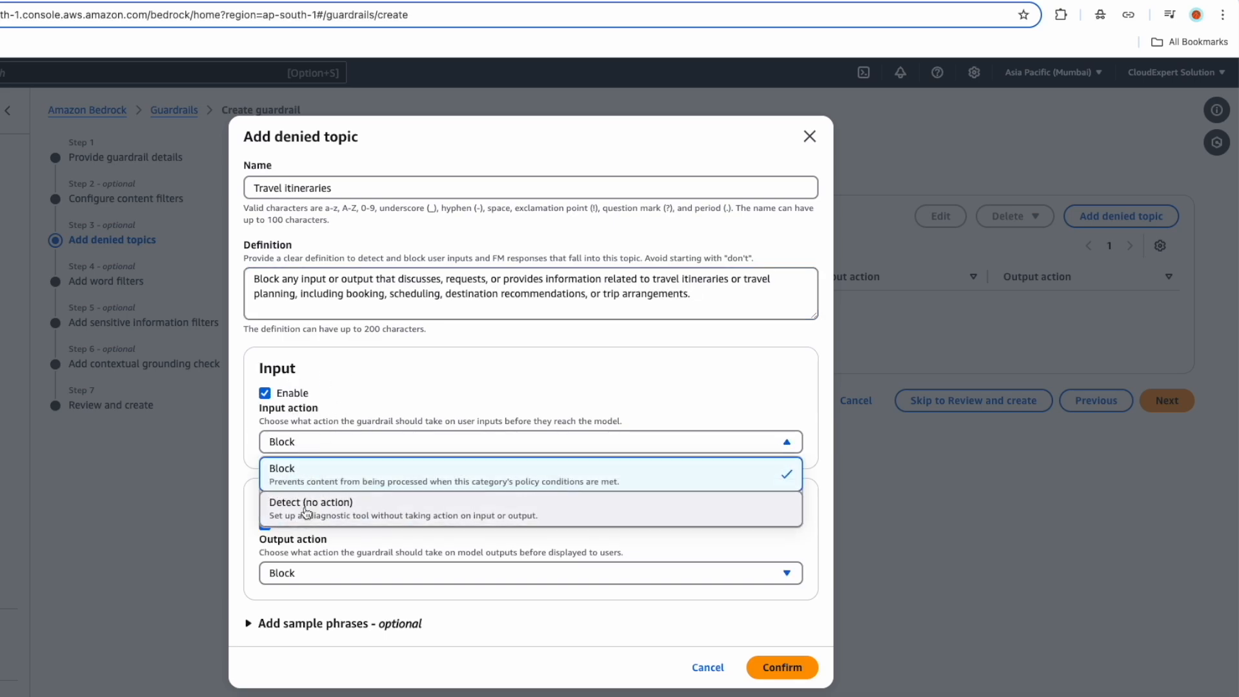
left_click(368, 389)
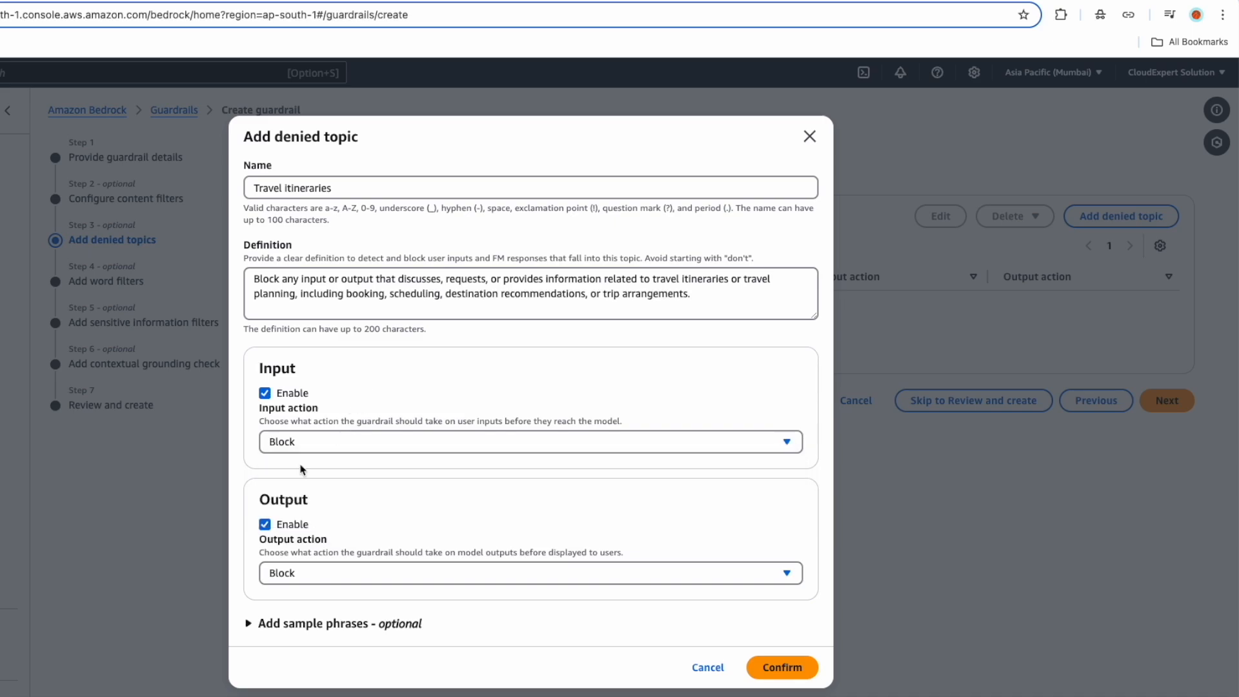
left_click(781, 667)
left_click(1103, 219)
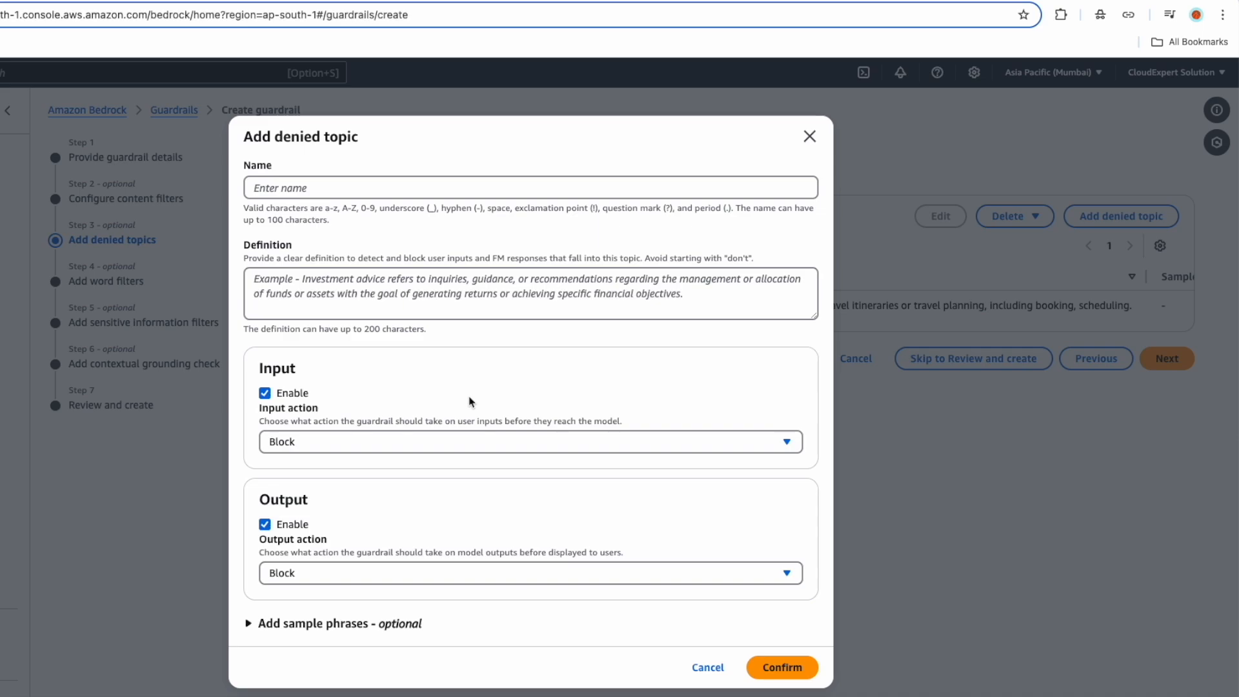
left_click(709, 668)
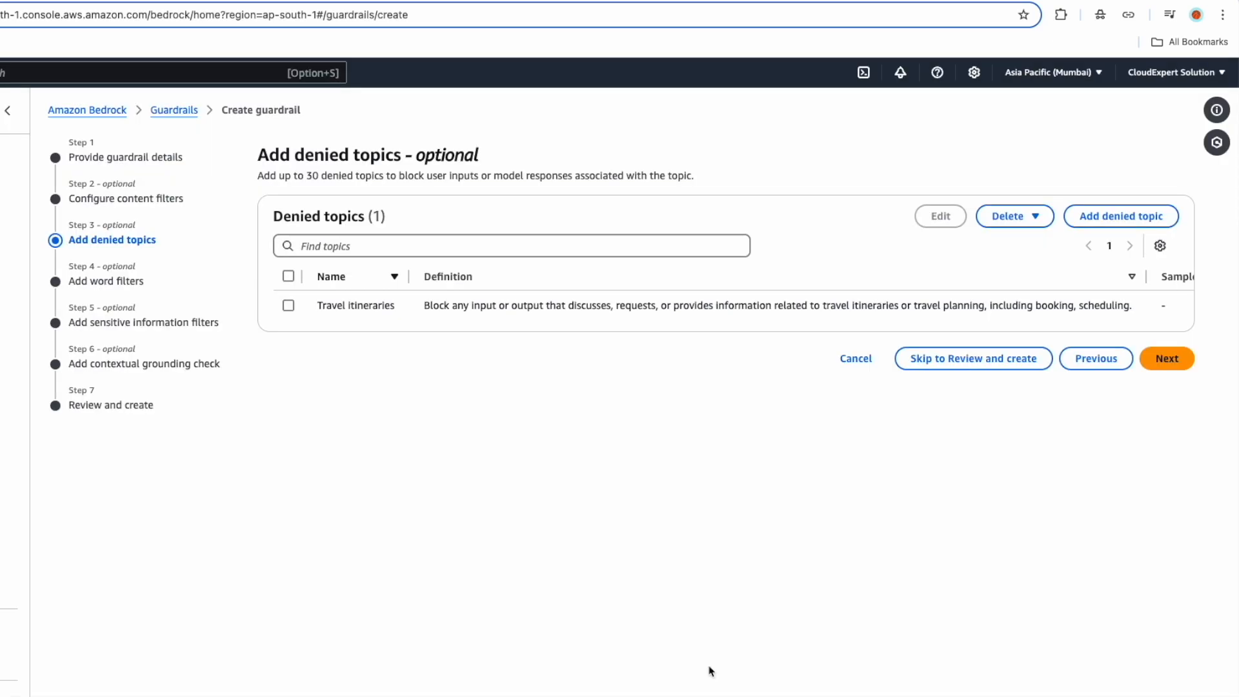
Continue to the word filters, review the profanity and custom word options, and proceed to the sensitive information filters without adding any
left_click(1180, 367)
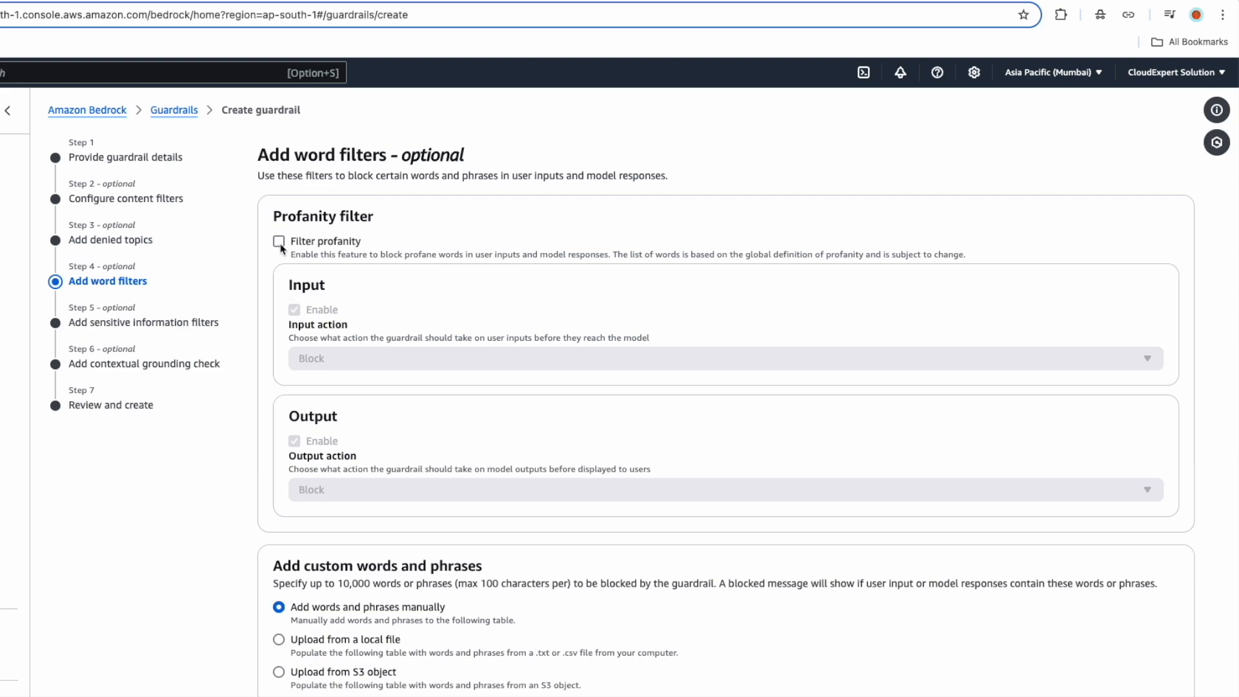
scroll(490, 510, "down", 2)
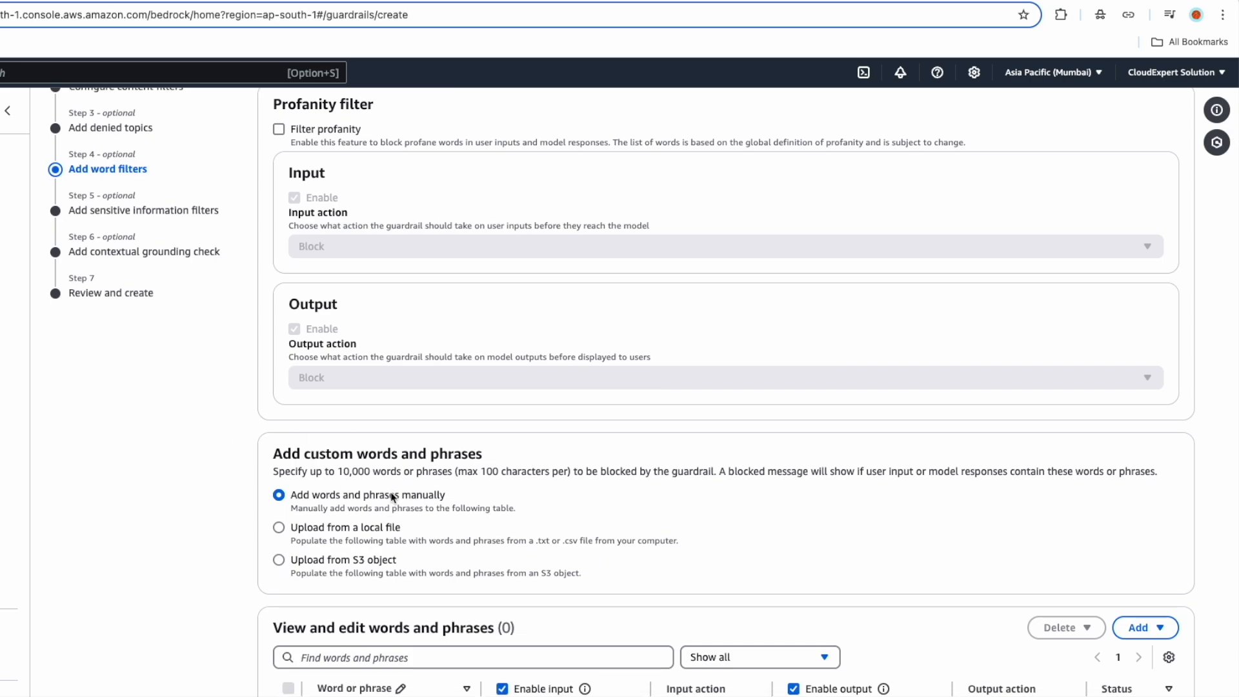
scroll(387, 497, "down", 1)
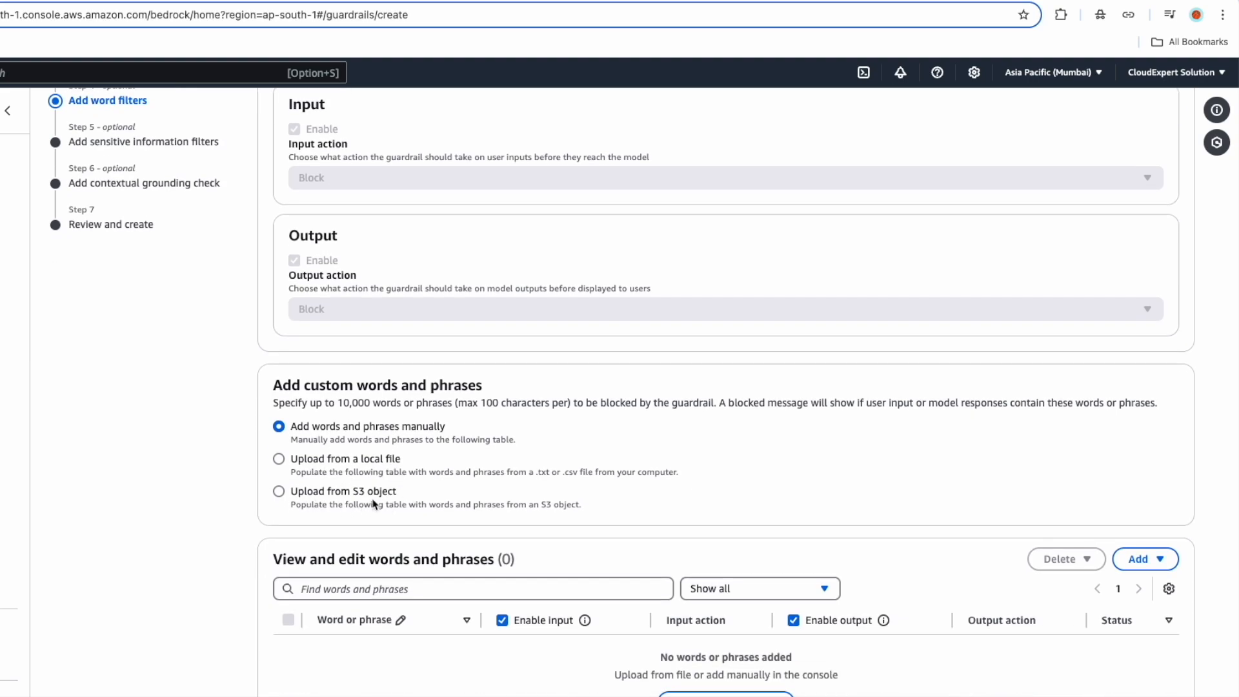
scroll(376, 503, "down", 1)
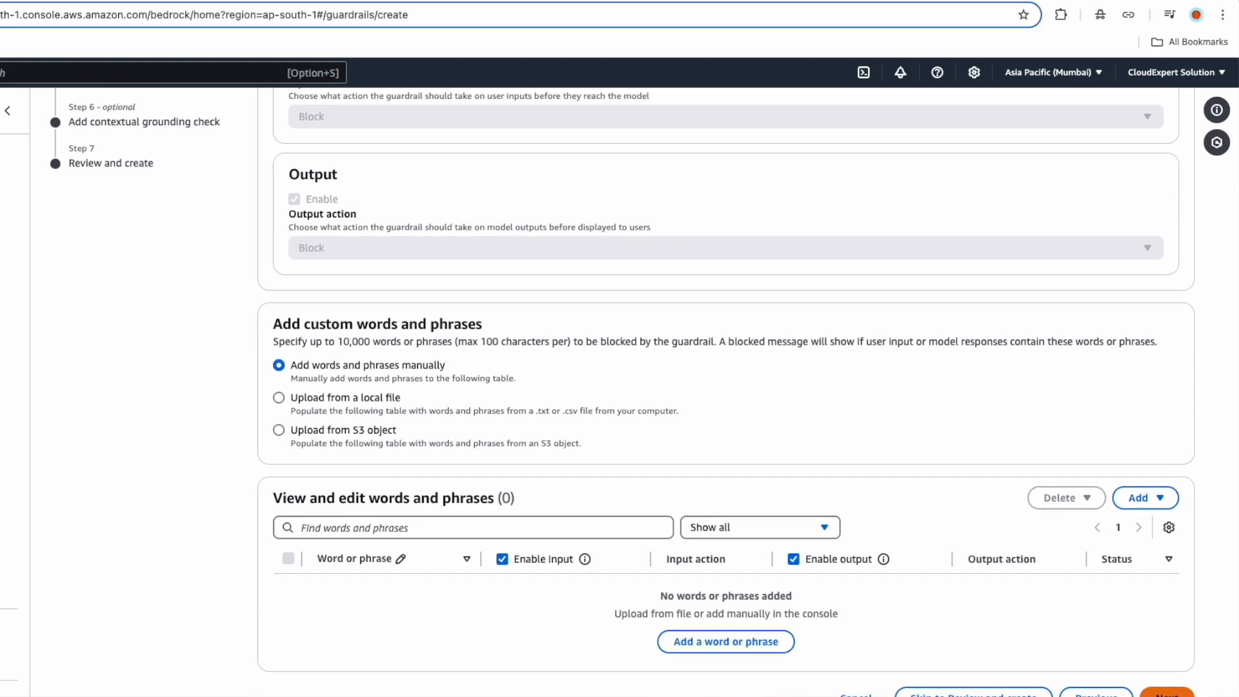
left_click(1167, 694)
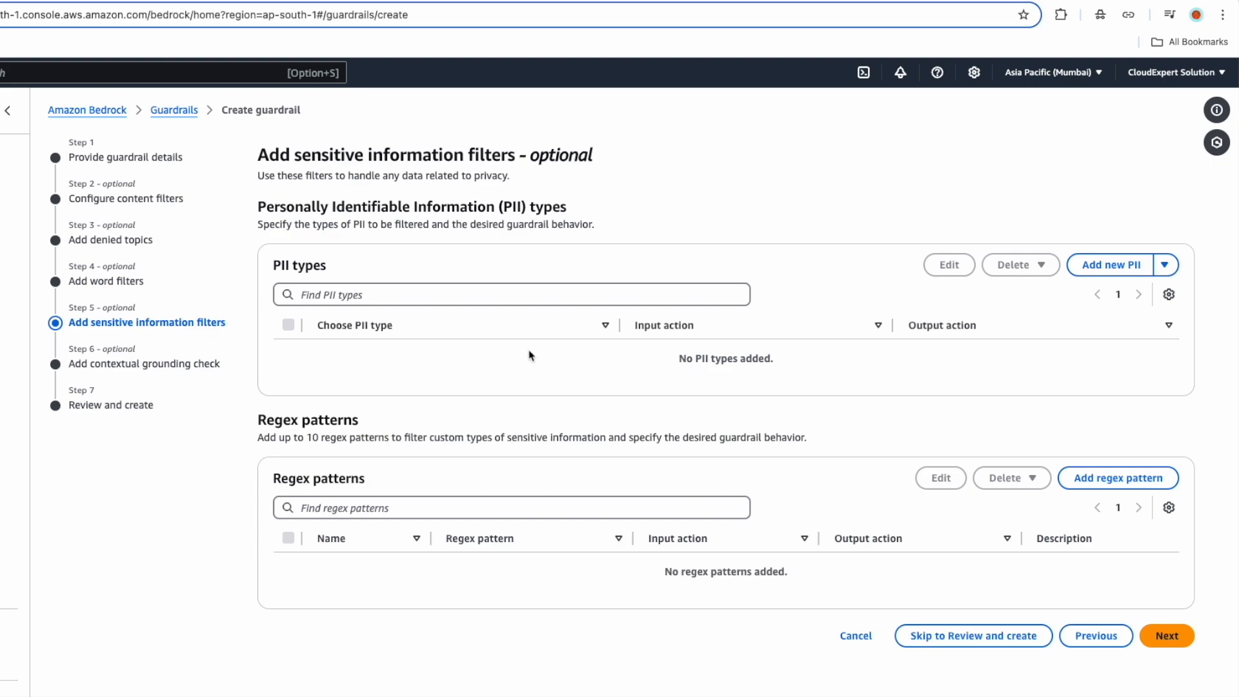
Add the US passport number PII type with Block as both its input and output action
left_click(1105, 265)
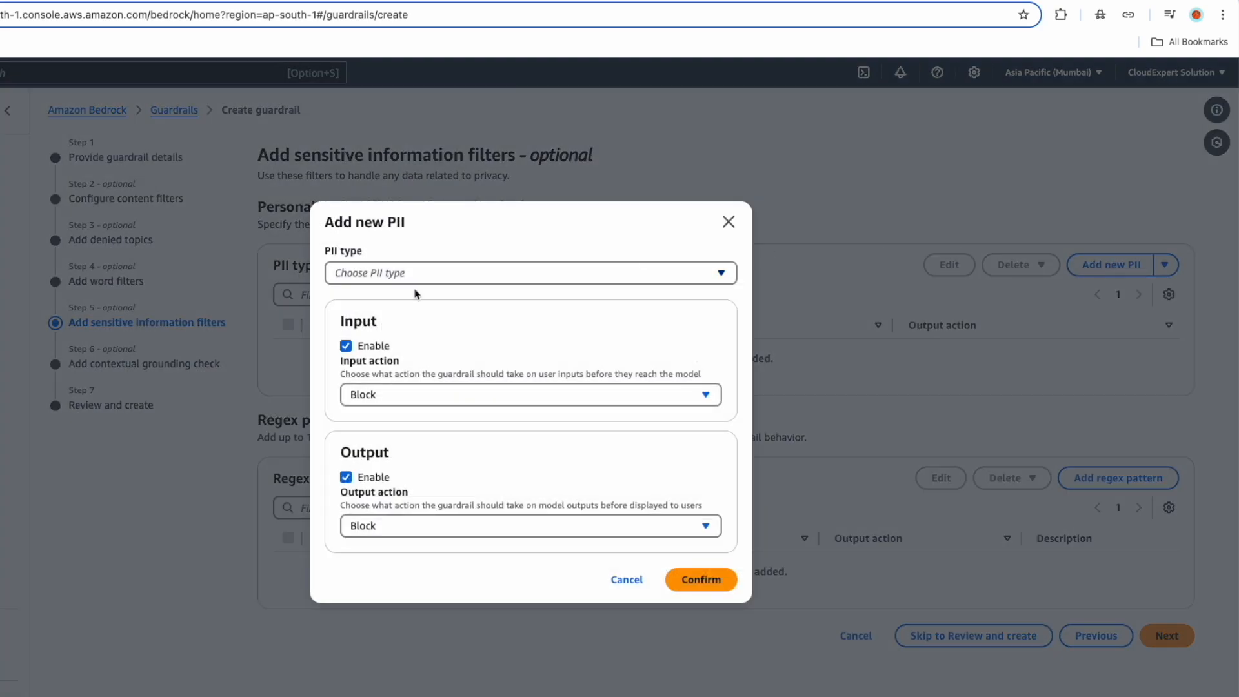
left_click(387, 274)
scroll(417, 525, "down", 5)
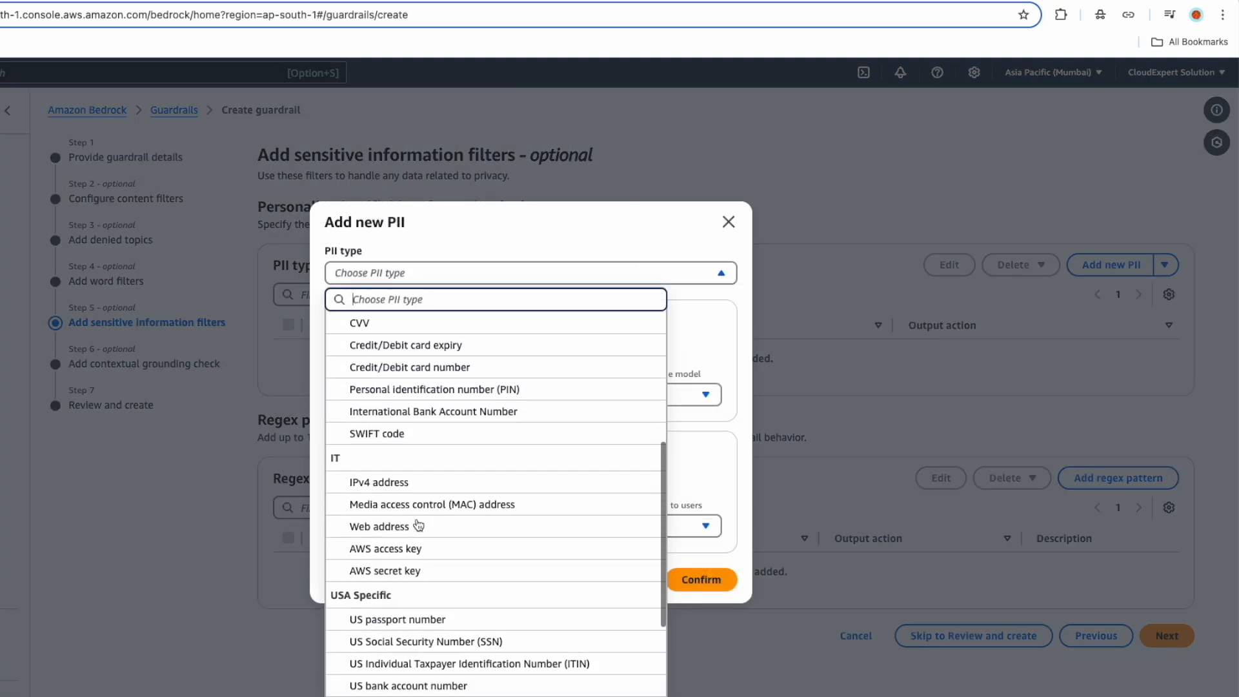
left_click(371, 602)
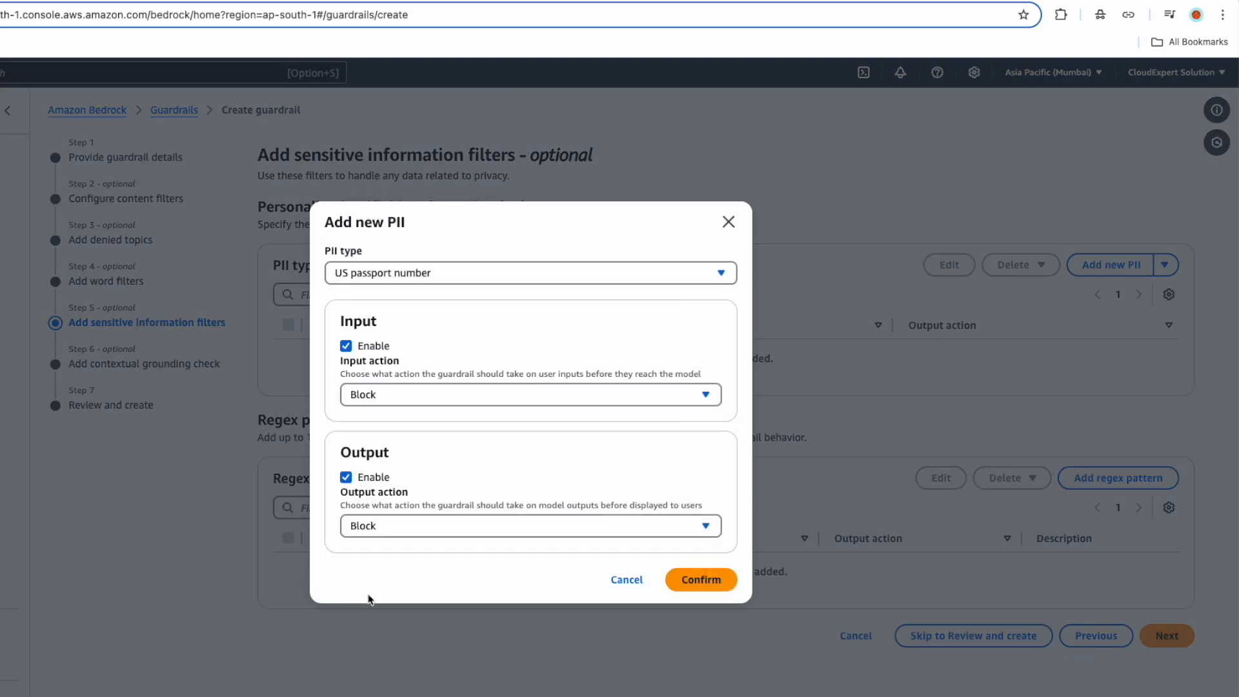
left_click(690, 582)
Add the Email PII type with Block as both its input and output action
left_click(1085, 273)
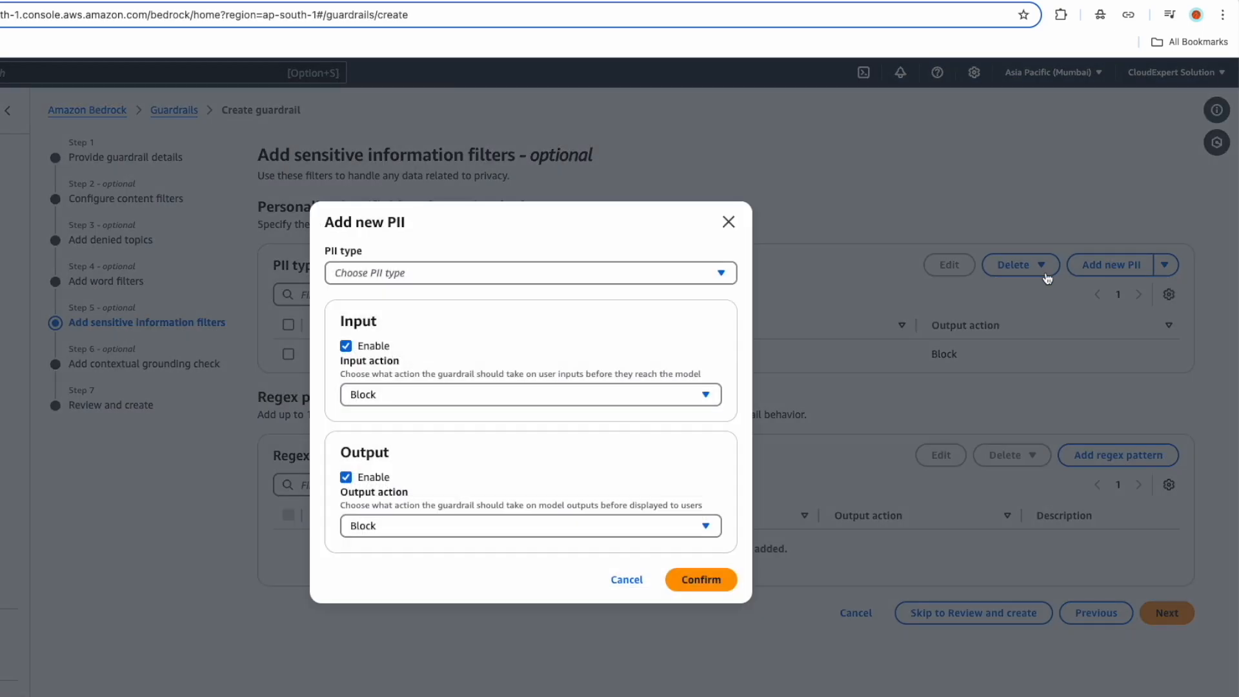
left_click(456, 271)
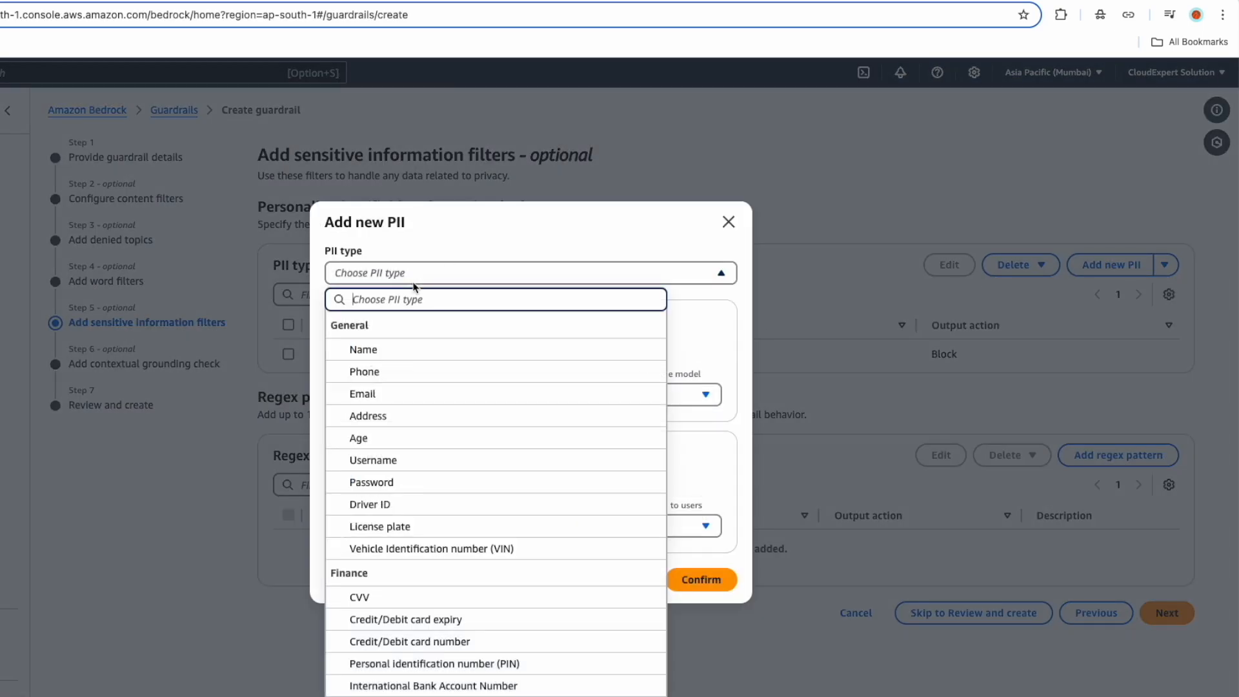
left_click(372, 395)
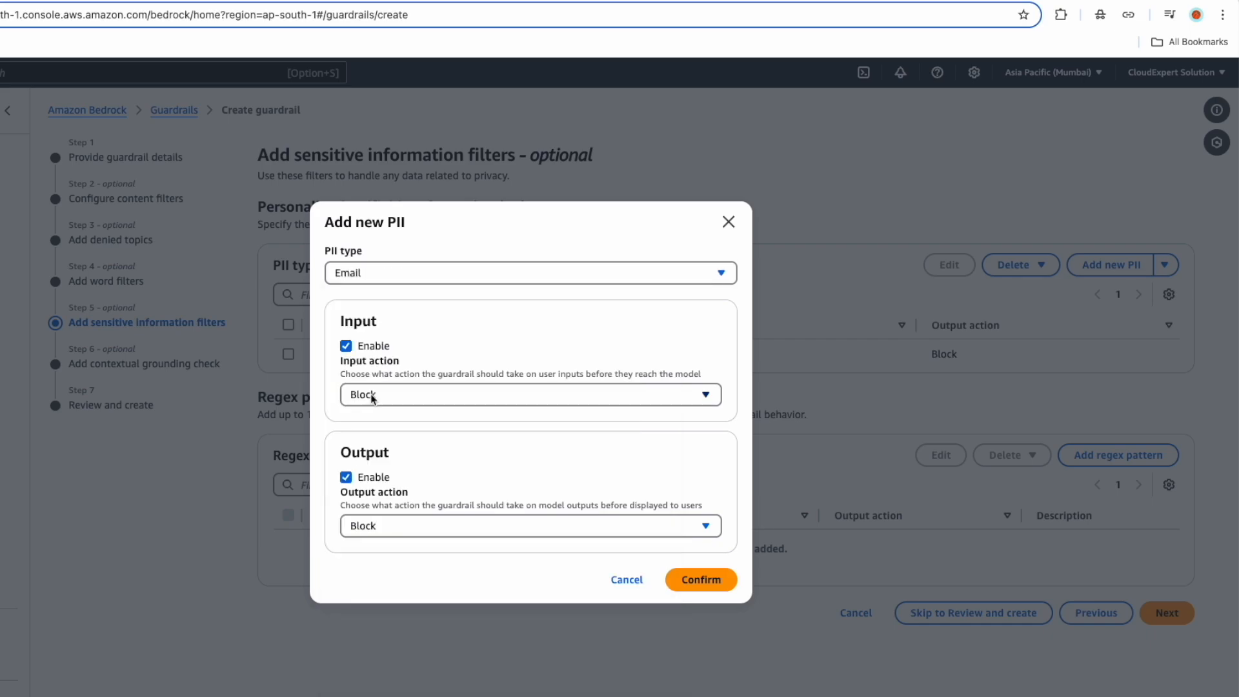
left_click(703, 581)
Add the Credit/Debit card number PII type with the Block action for input and output
left_click(1108, 265)
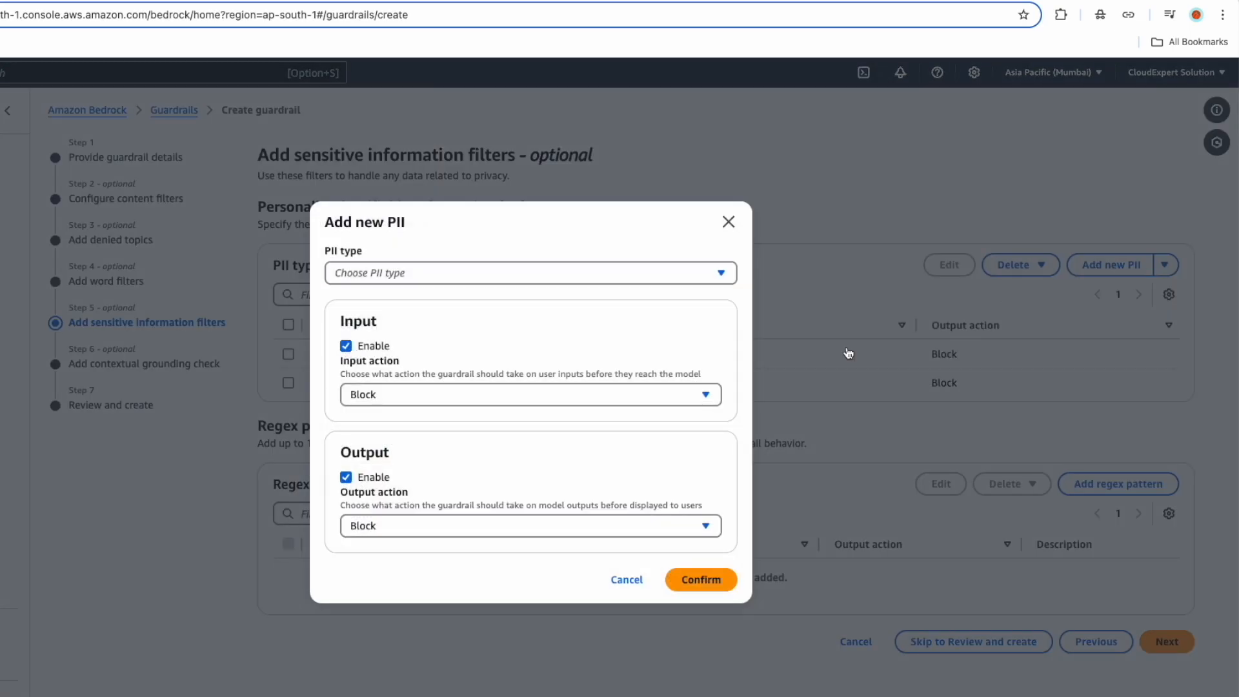
left_click(508, 283)
scroll(437, 362, "up", 2)
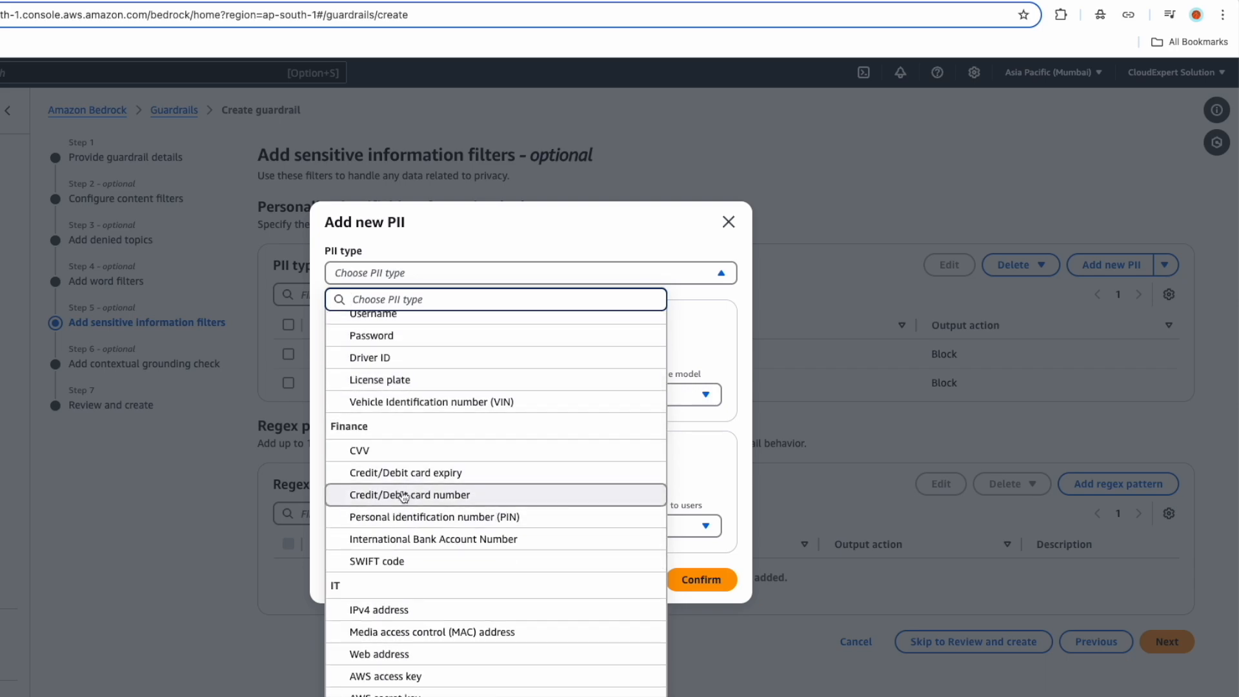
left_click(416, 496)
left_click(692, 584)
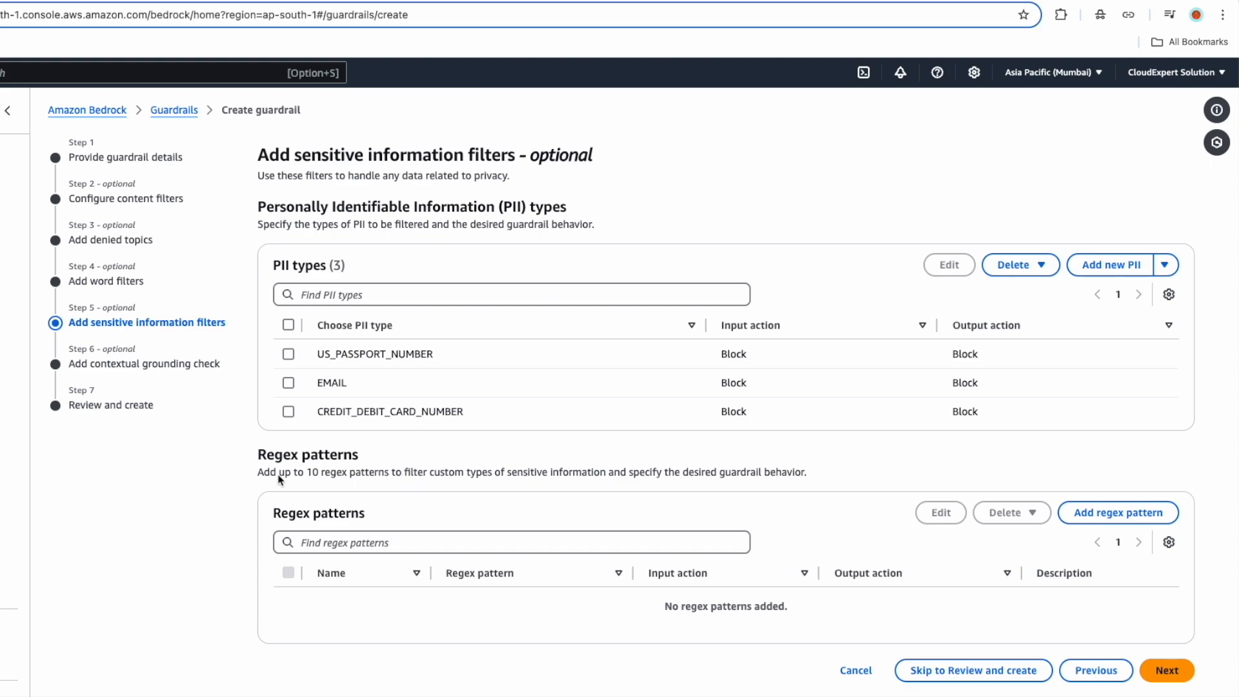
Continue to the contextual grounding check, try enabling the grounding check, and switch it back off
left_click(1166, 669)
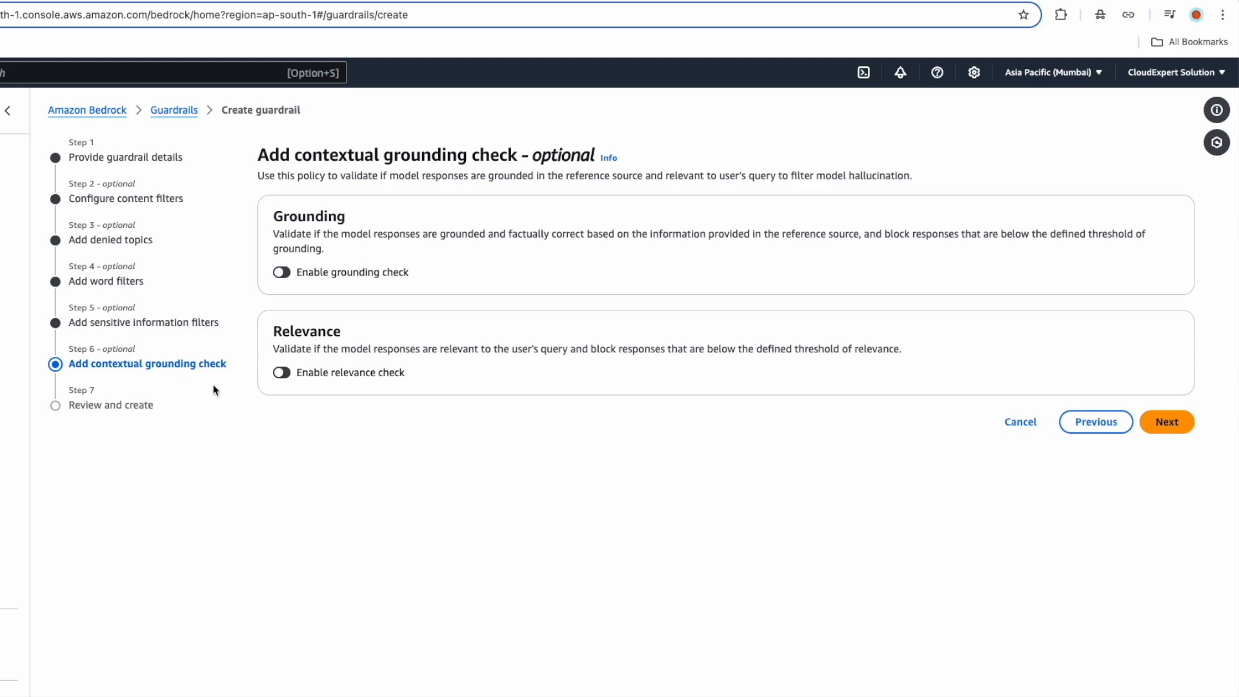
left_click_drag(259, 177, 387, 178)
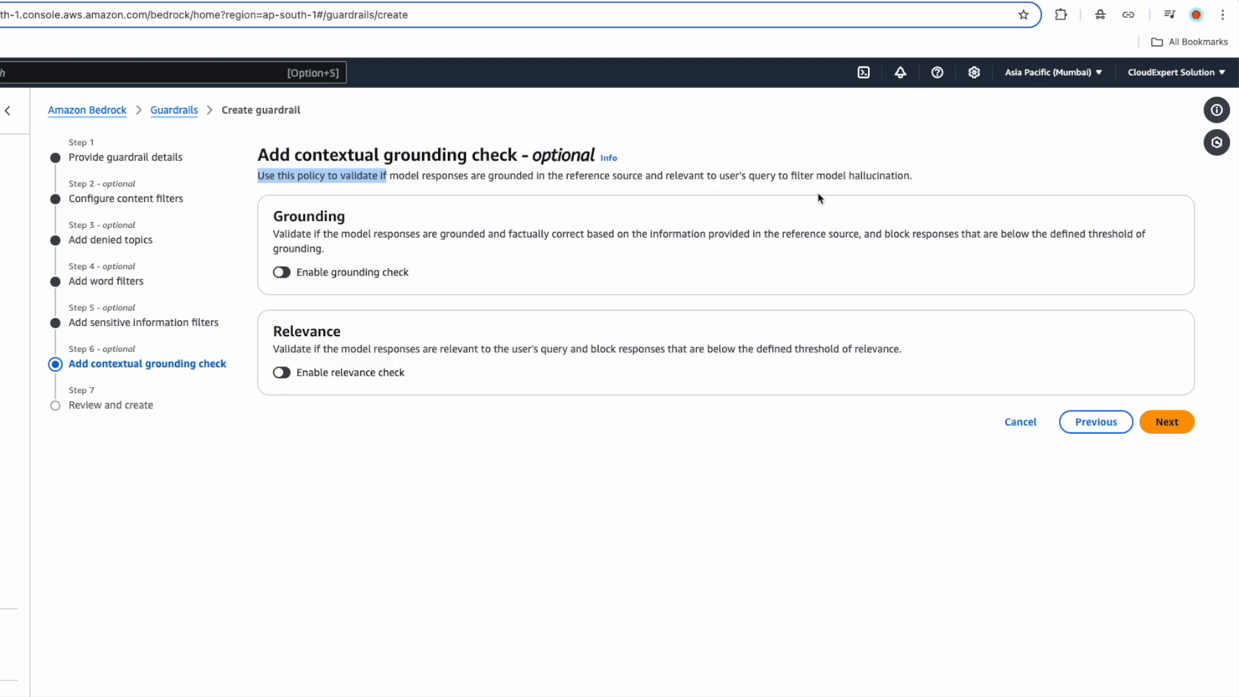
left_click(285, 275)
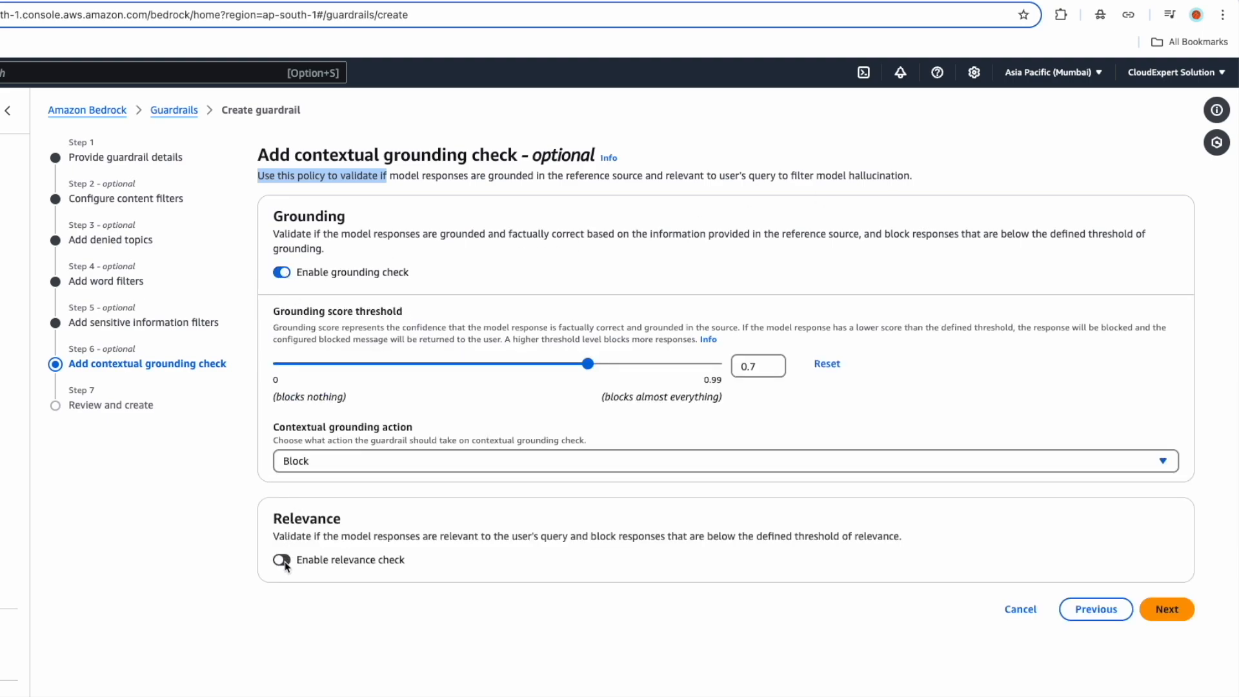
left_click(280, 275)
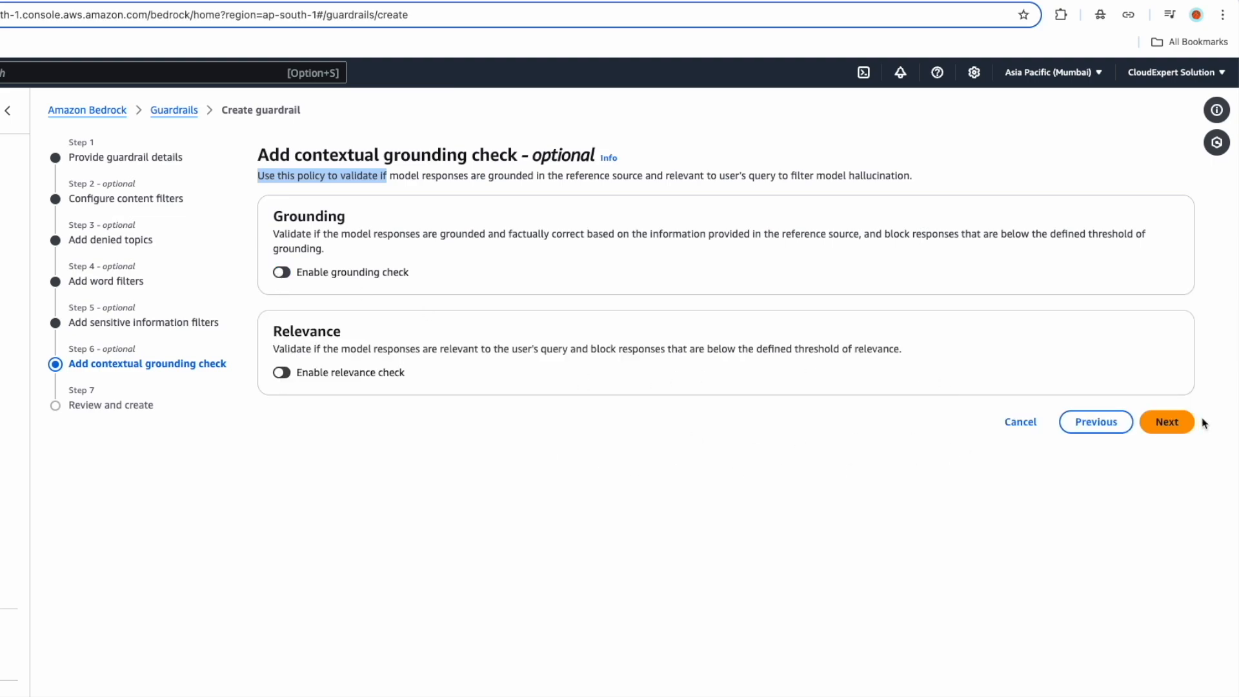
Proceed to the final review, look through the configured filters, and create the guardrail
left_click(1166, 424)
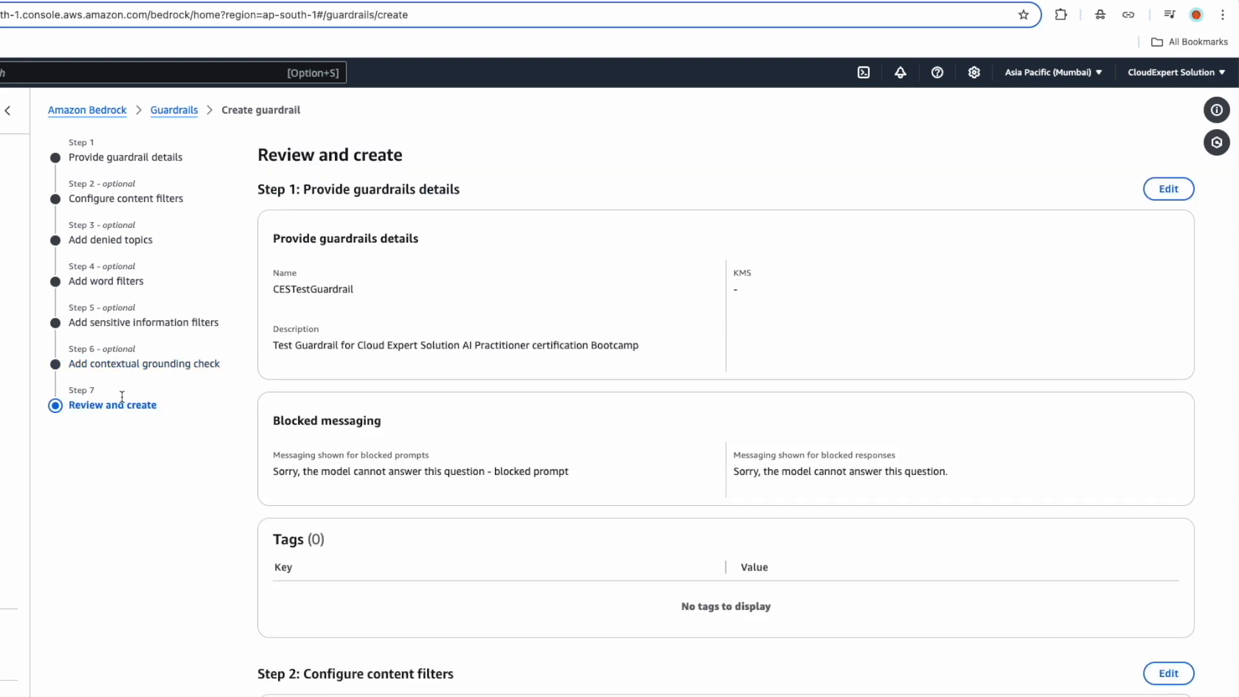
scroll(490, 349, "down", 7)
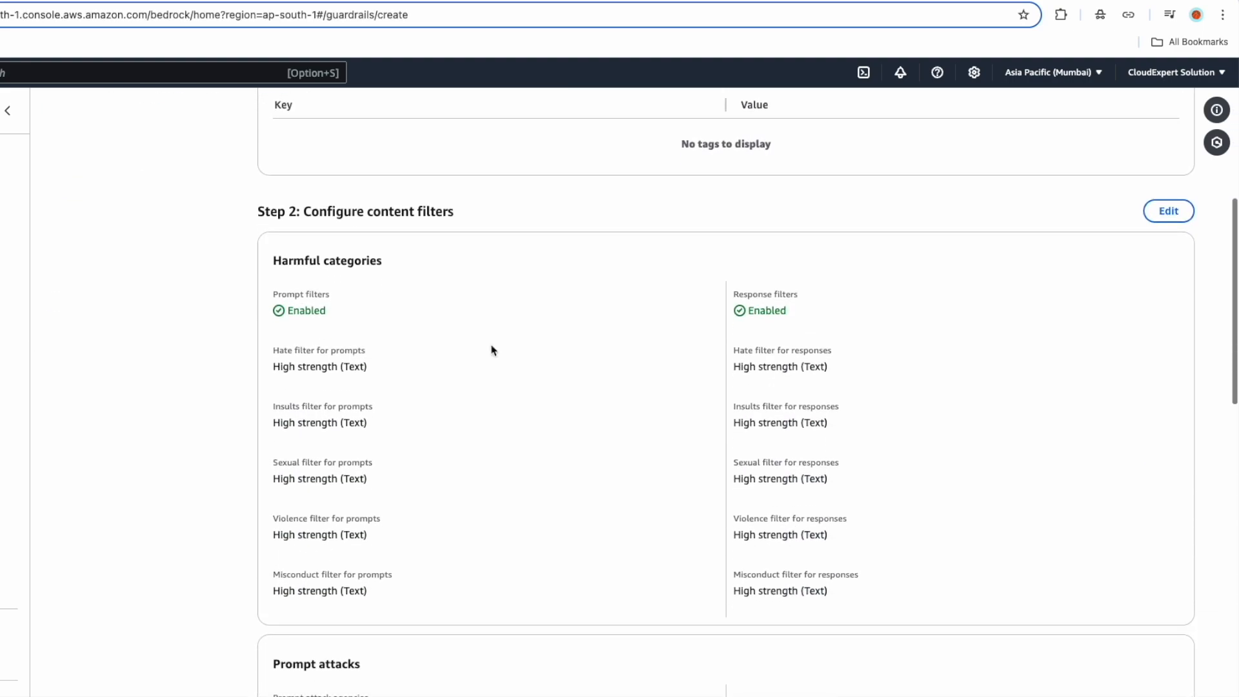
scroll(491, 350, "down", 15)
scroll(492, 351, "down", 3)
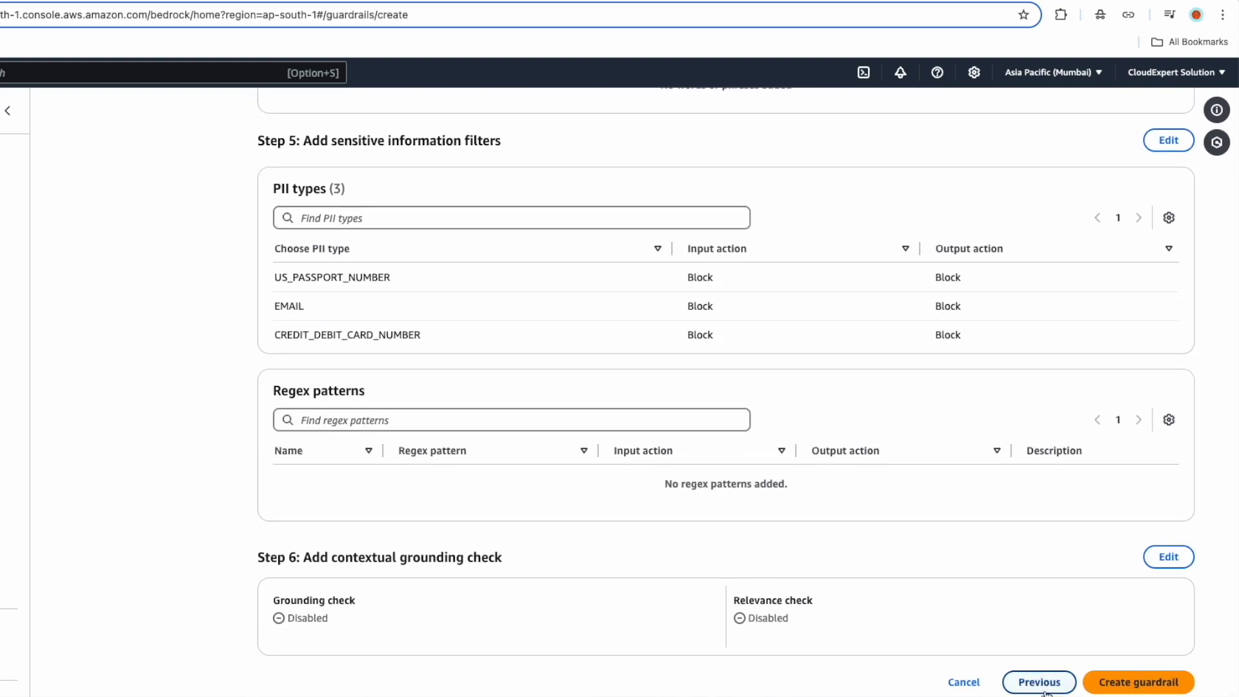
left_click(1140, 688)
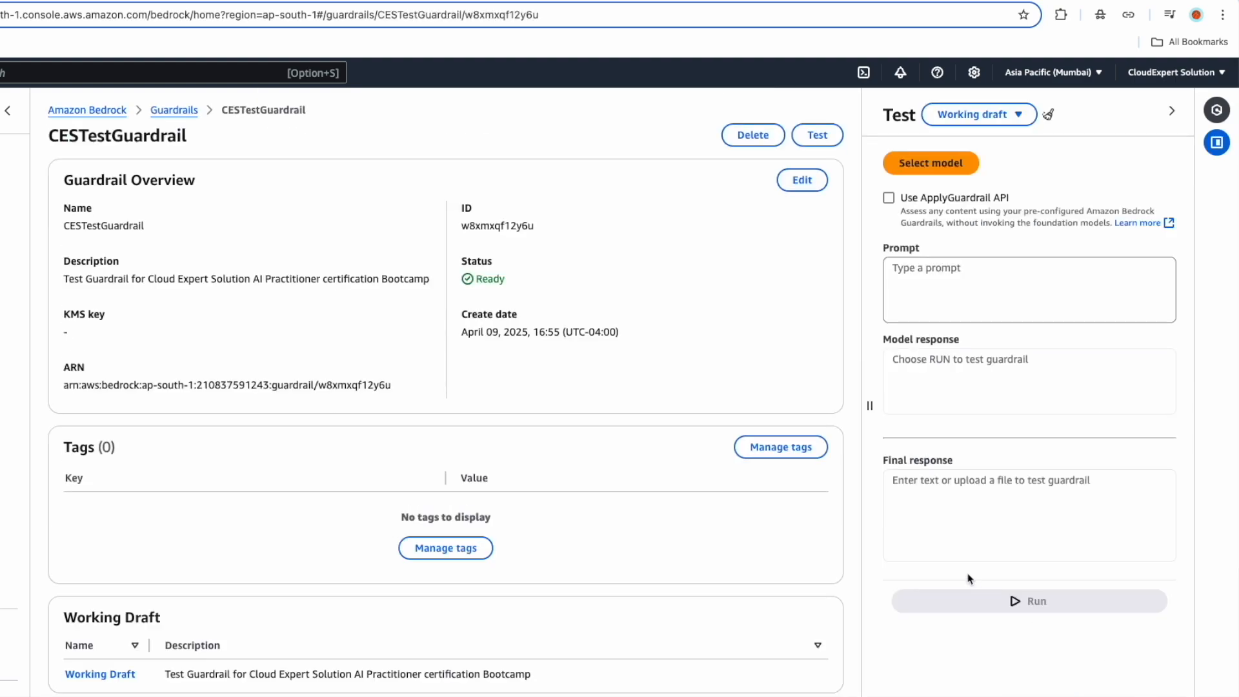
Select Anthropic's Claude 3 Haiku as the model for testing the guardrail
left_click(920, 166)
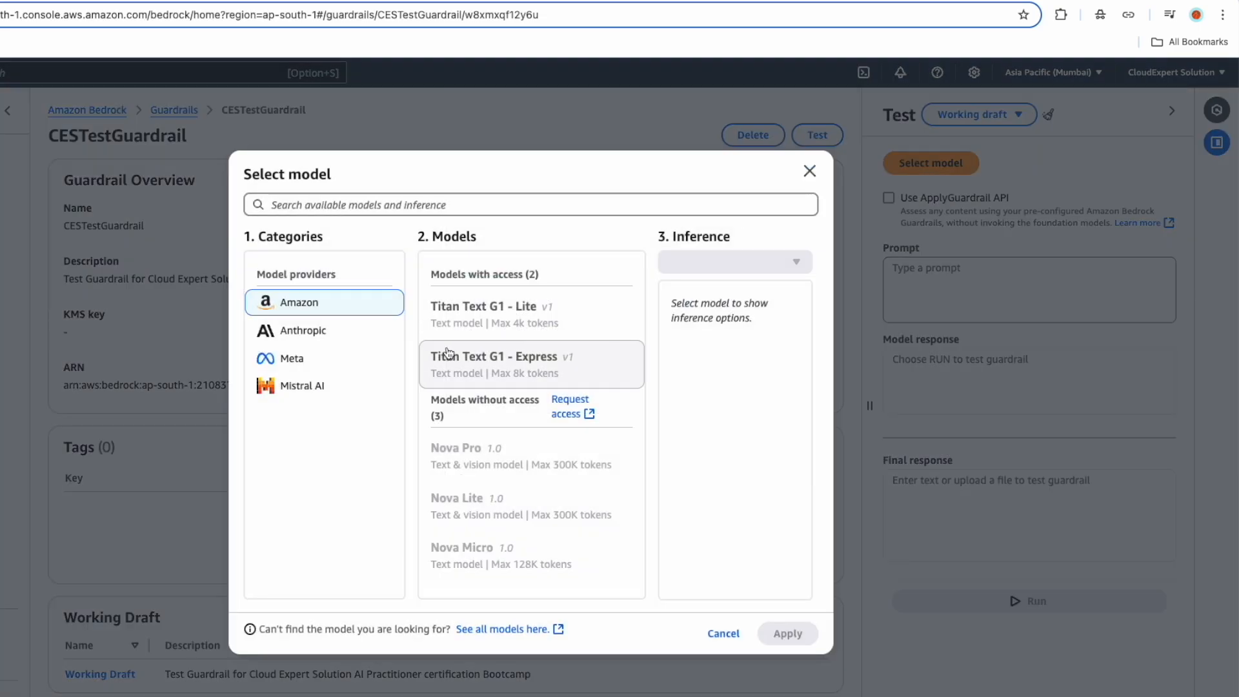
left_click(308, 337)
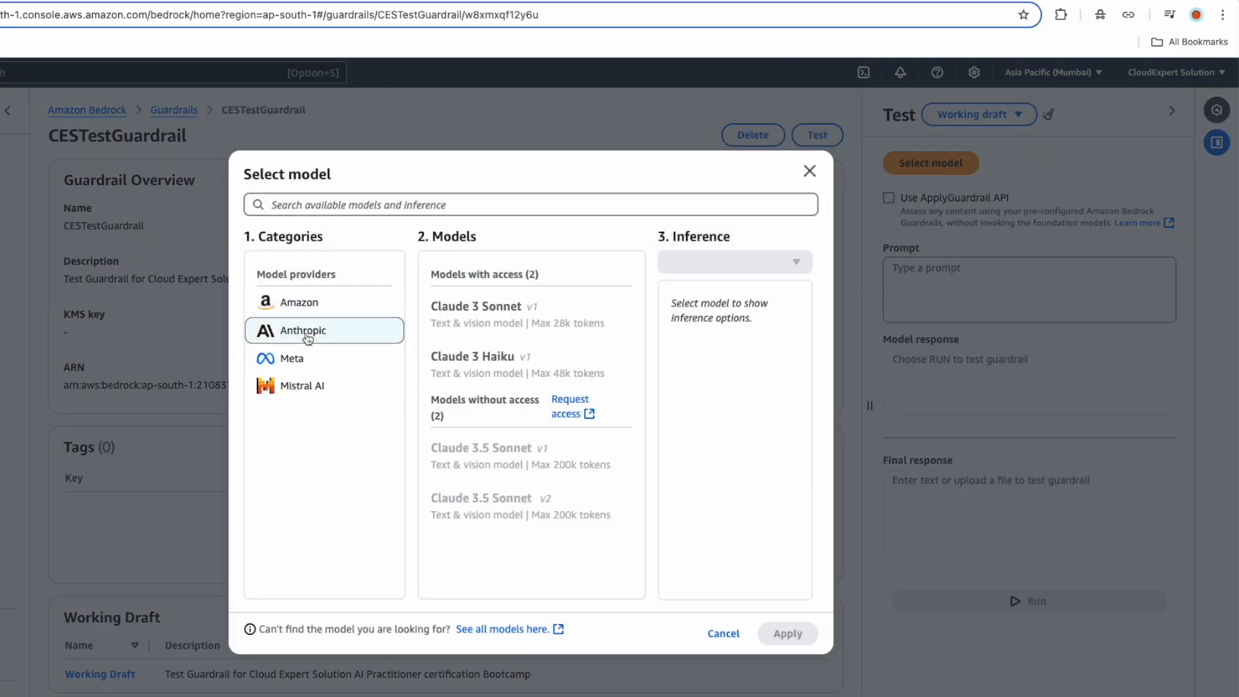
left_click(483, 365)
left_click(787, 633)
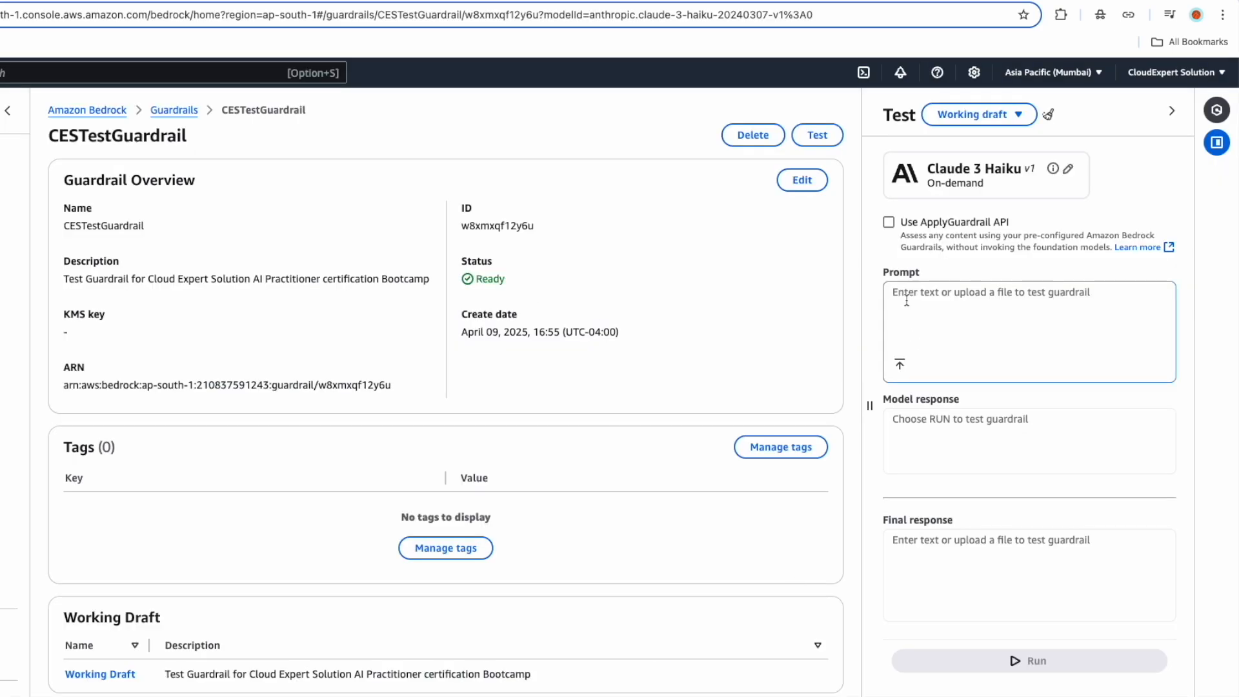
Run the test prompt "Can help me with a travel planning? I want a trip from New Your City to New Delhi, India." and check the response
type("Can help me with a")
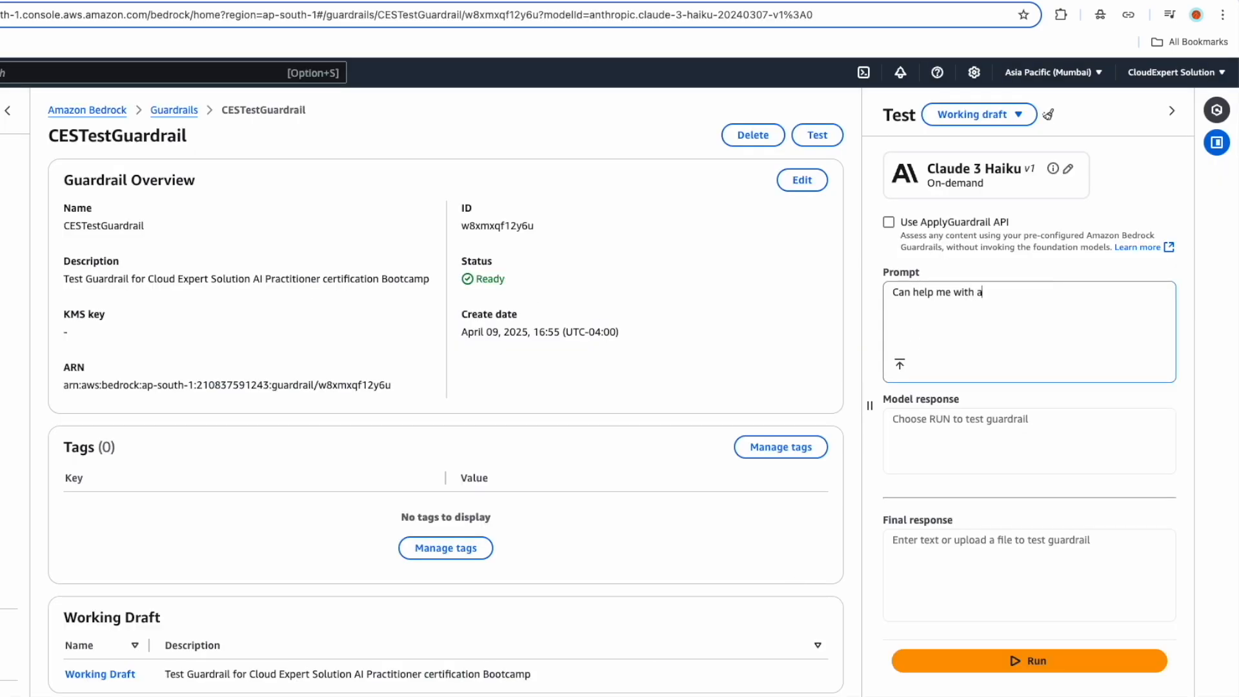
type(" travel planning? I want a trip from N")
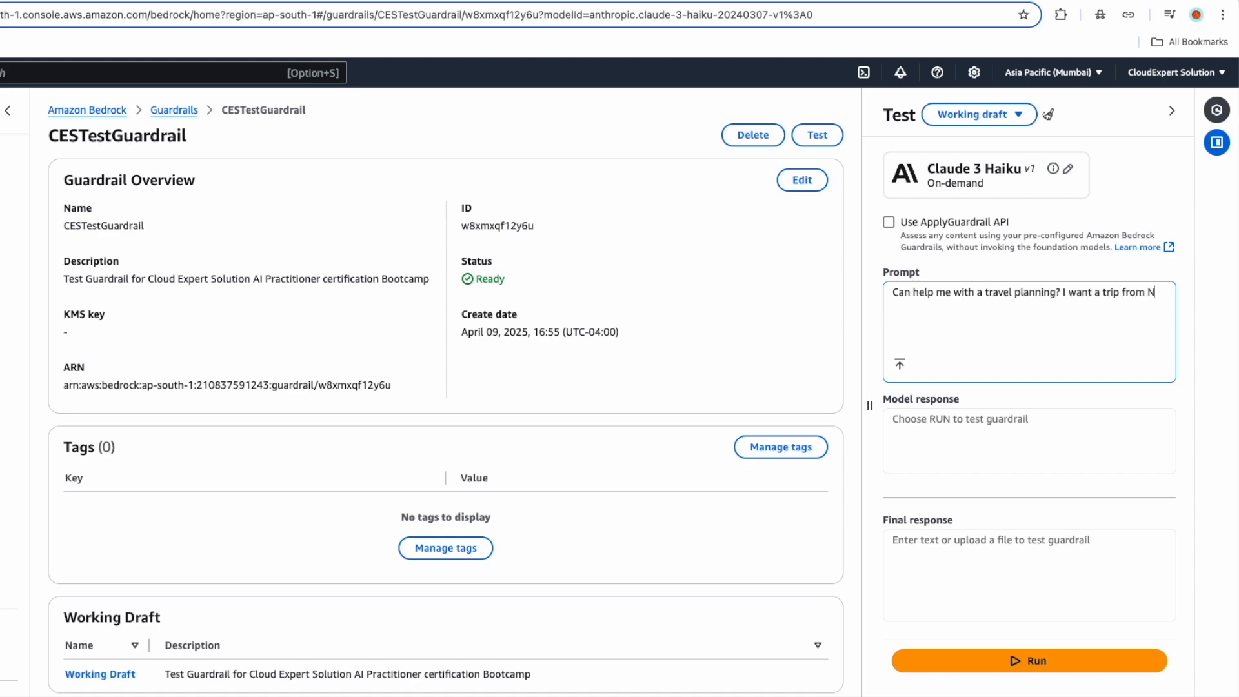
type("ew Your City to New Delhi, India.")
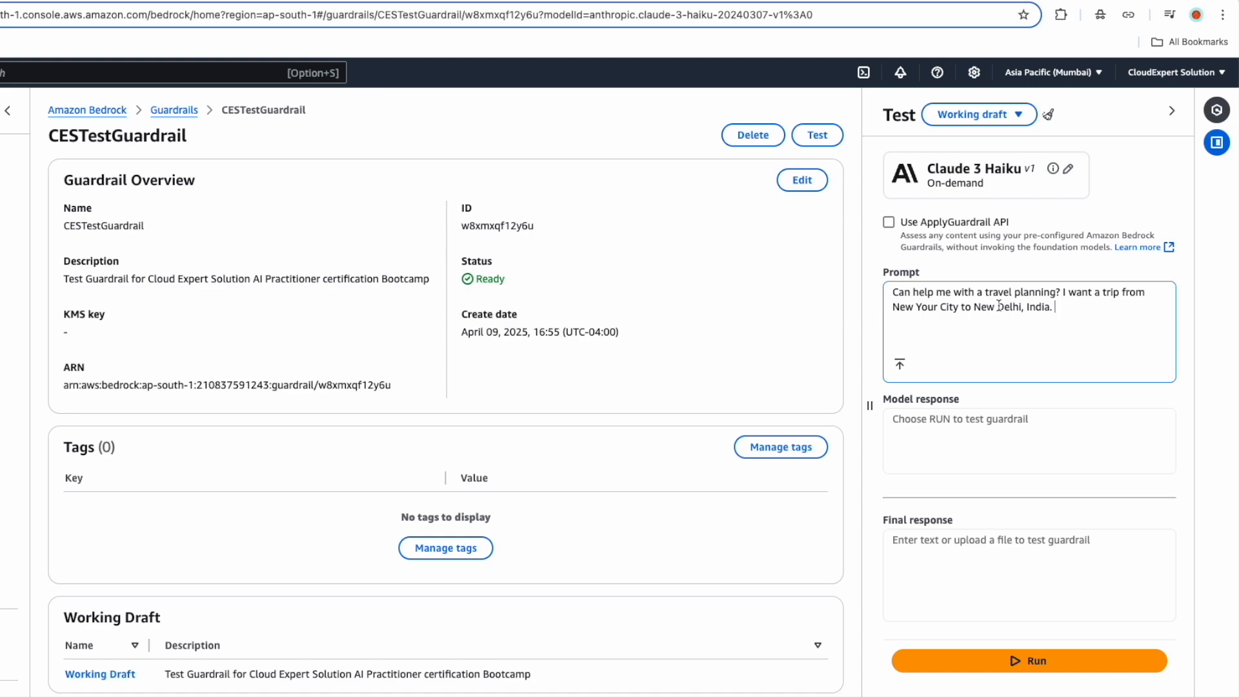
left_click(1014, 664)
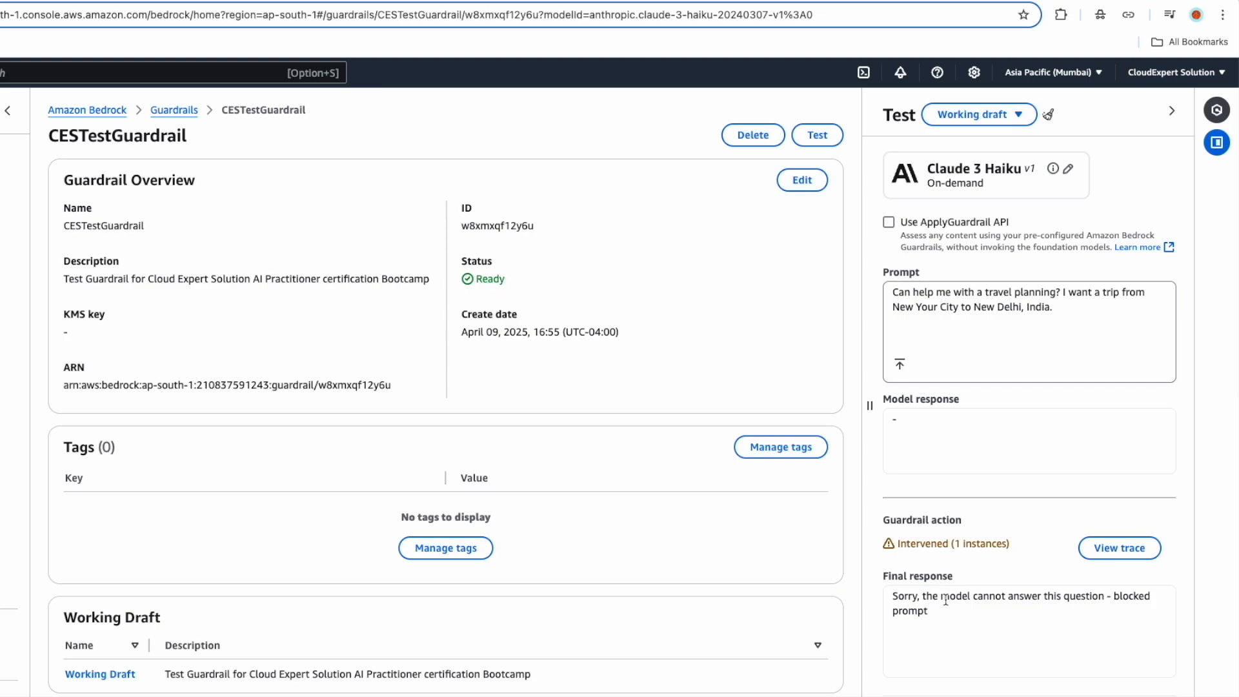
left_click(896, 596)
left_click_drag(896, 596, 1076, 597)
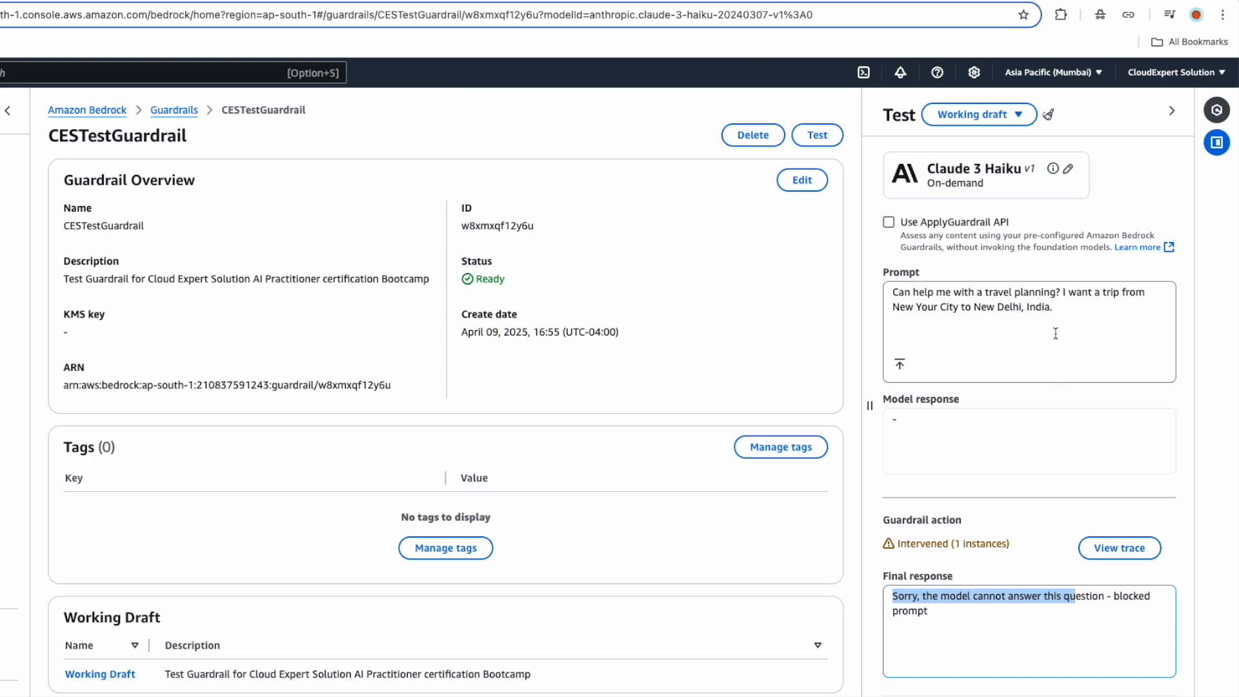
Replace the prompt with "Can you write a sample email for me? I want to apply one day off from my office?" and run it
left_click_drag(1056, 311, 881, 295)
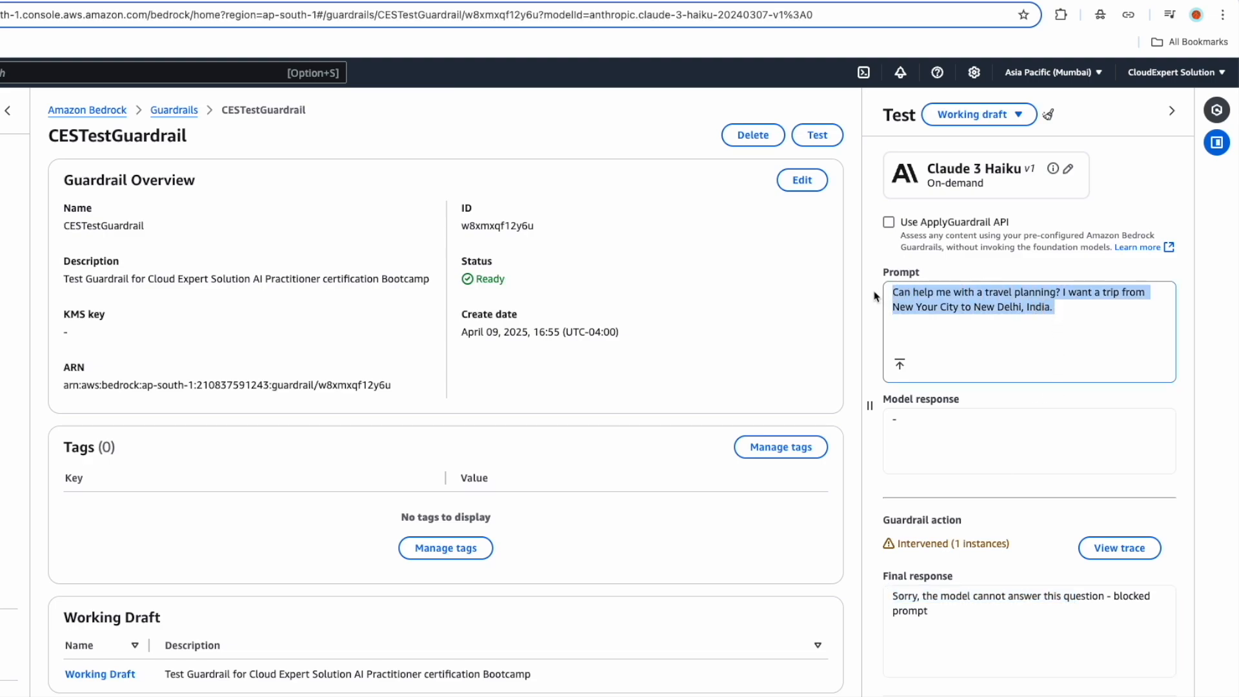
key("BackSpace")
type("Can y")
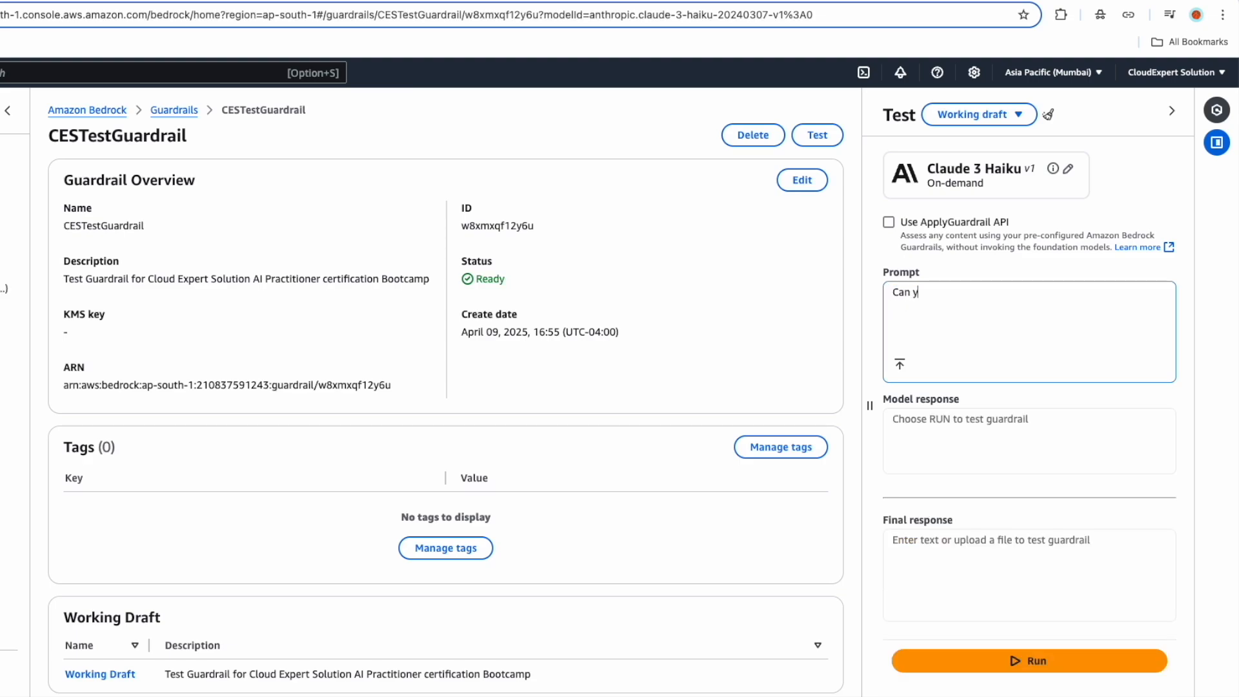
type("ou write a sample email for me? I want to apply one day ")
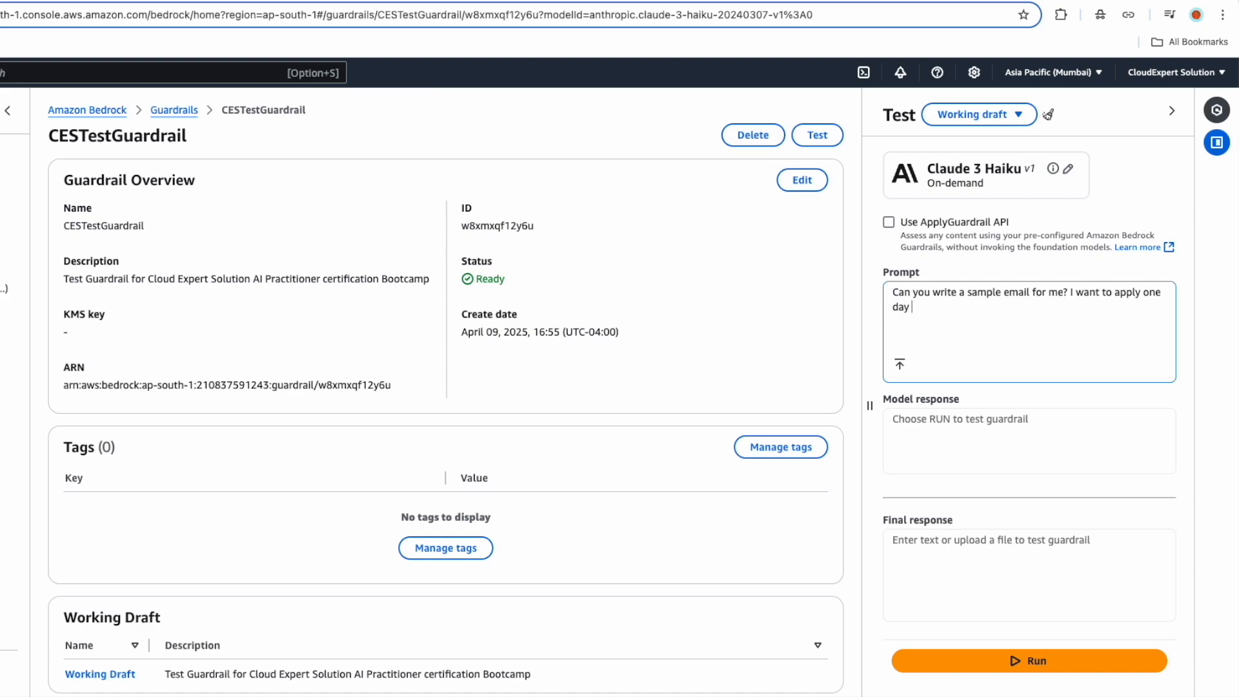
type("off from my office?")
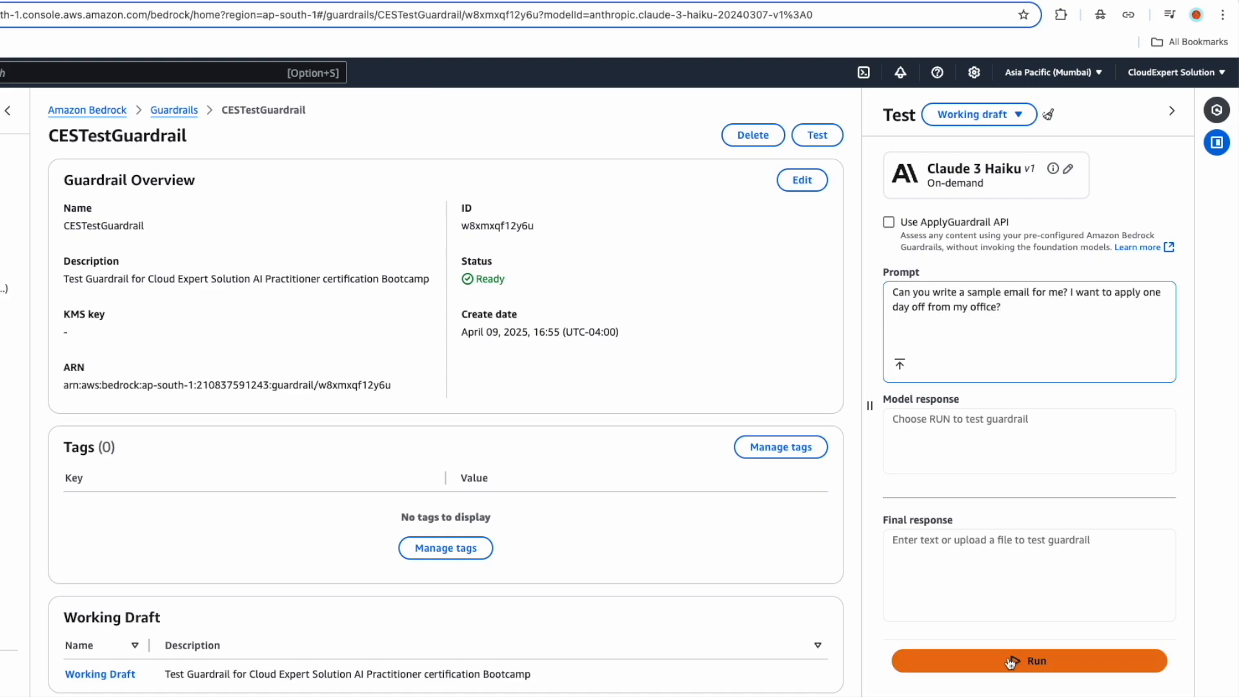
left_click(1009, 661)
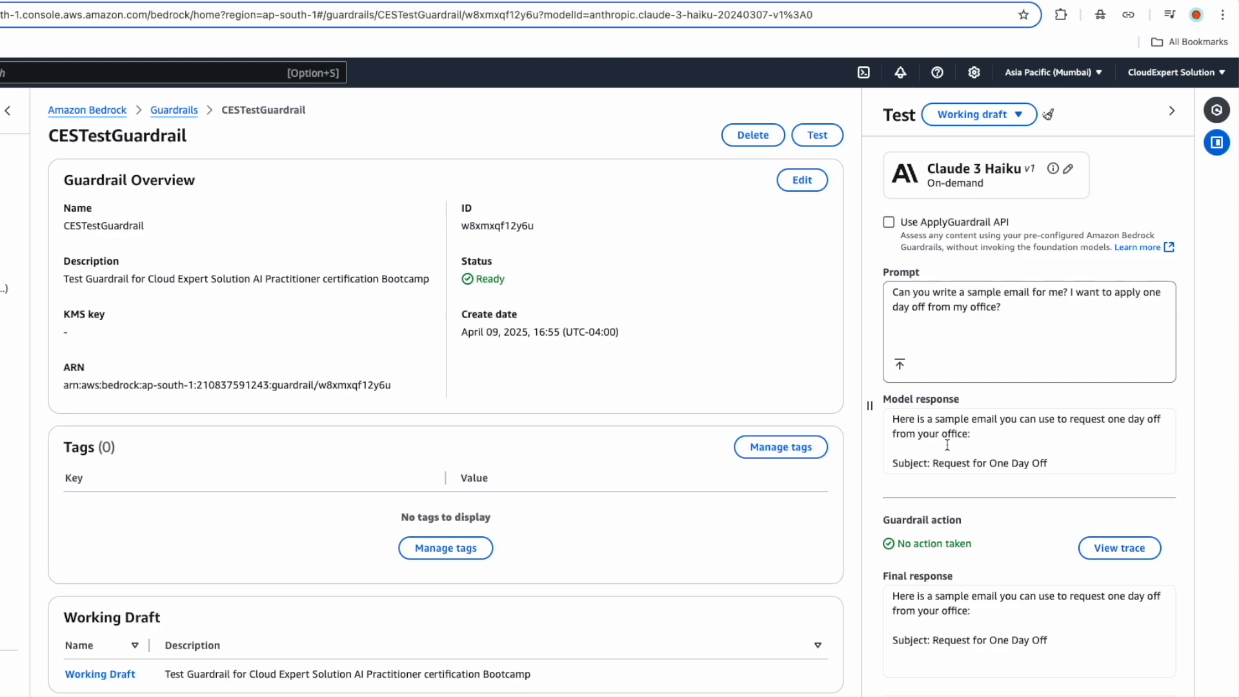
scroll(973, 612, "down", 1)
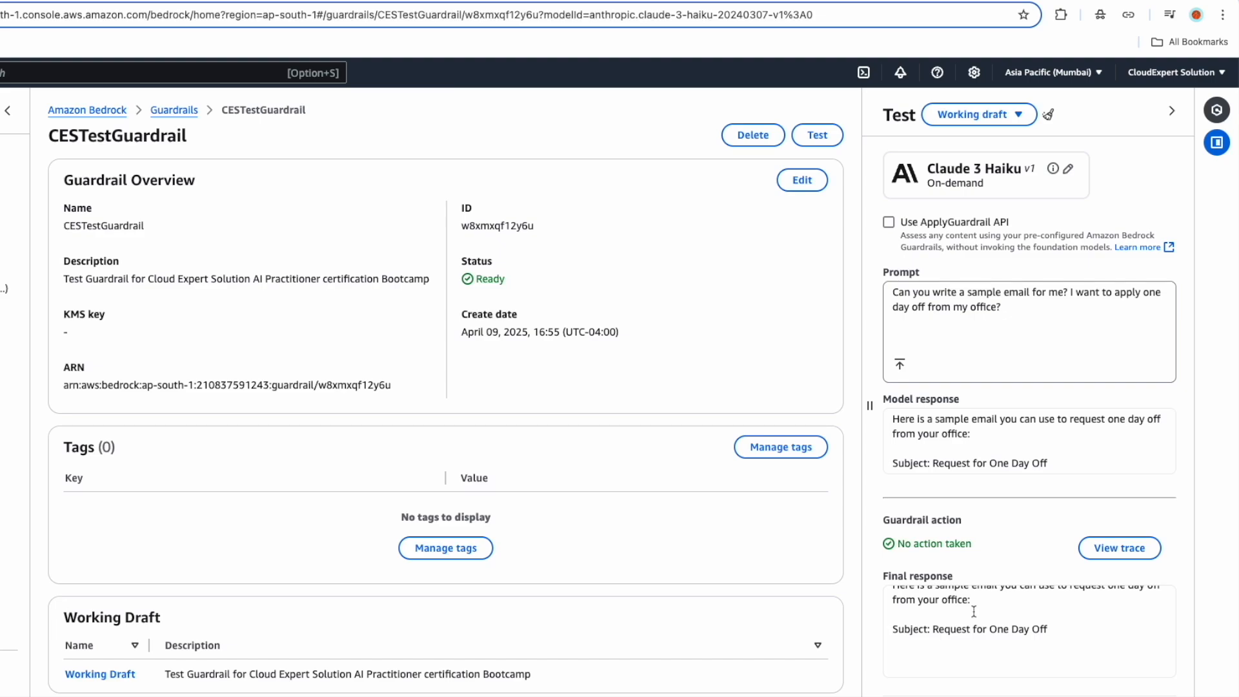
scroll(974, 612, "up", 1)
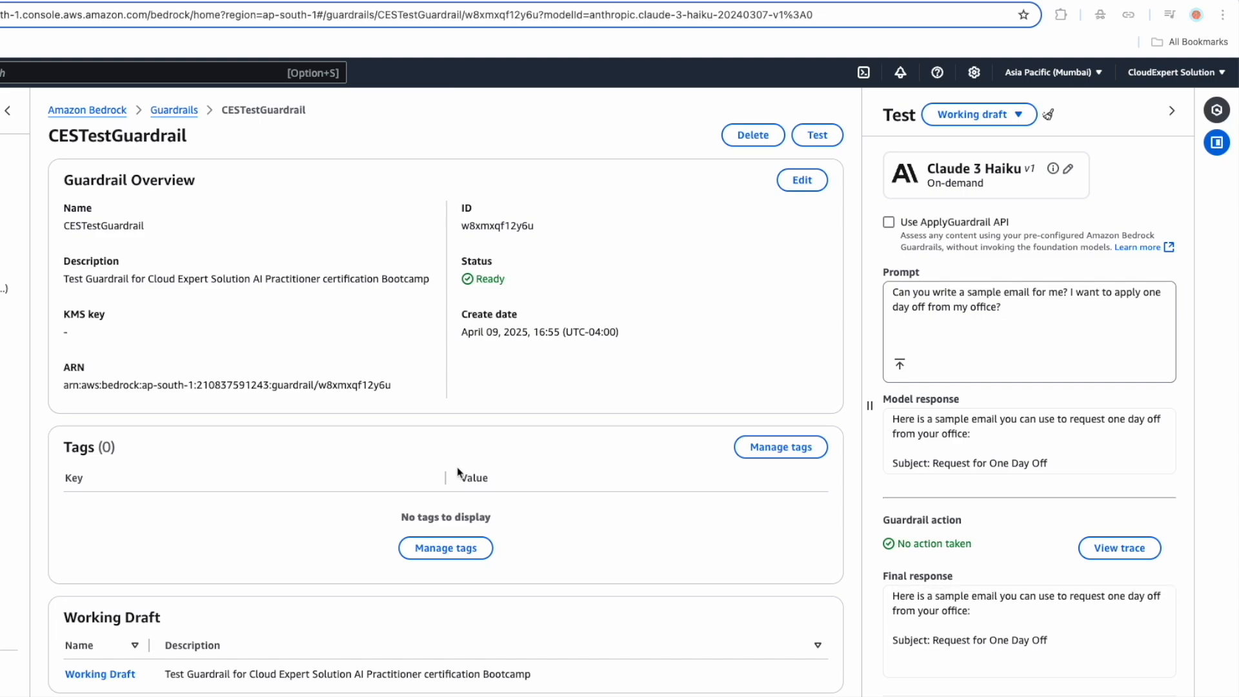